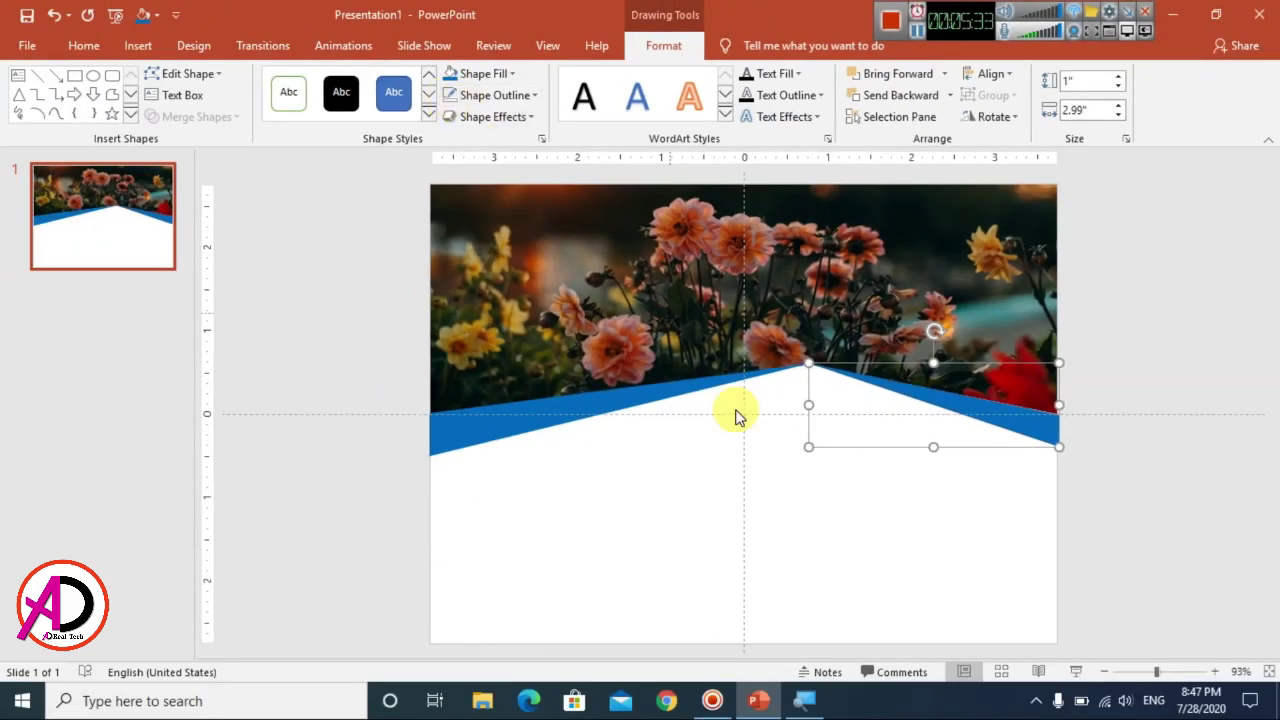
- Draw a freeform triangle from the slide's left edge up to the chevron peak and fill it dark blue
click(864, 528)
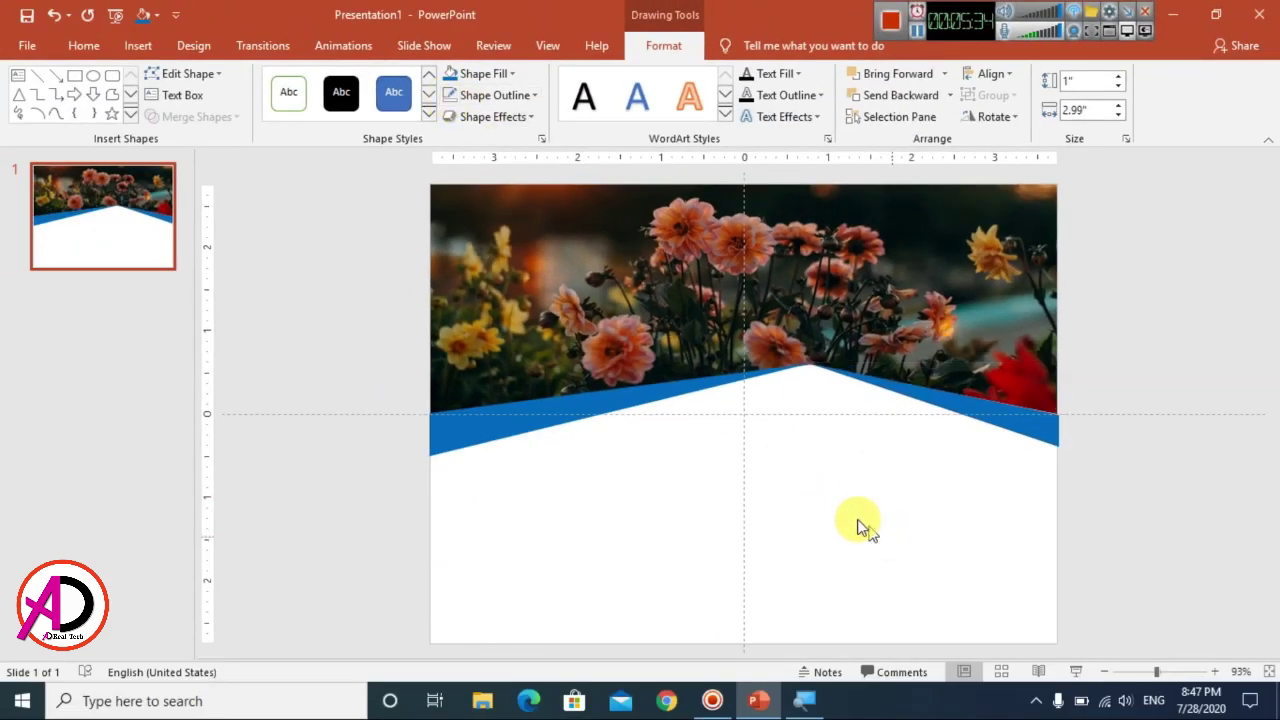
click(150, 50)
click(298, 88)
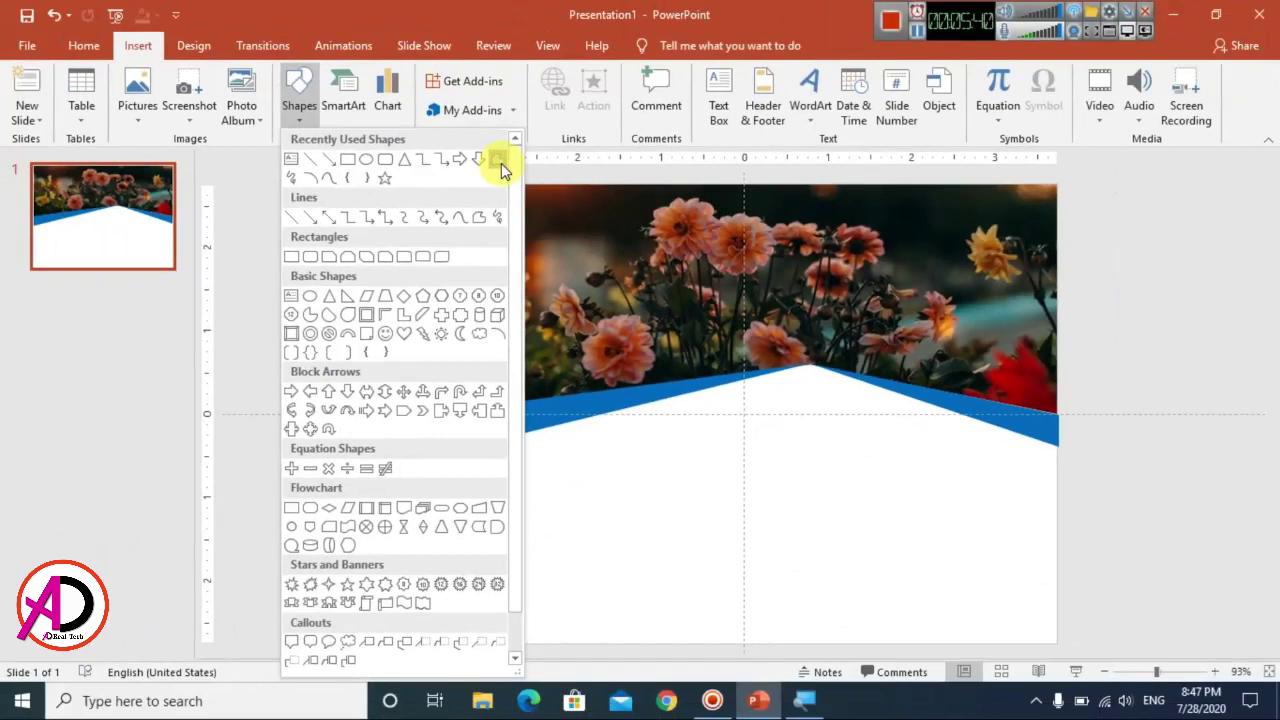
click(501, 163)
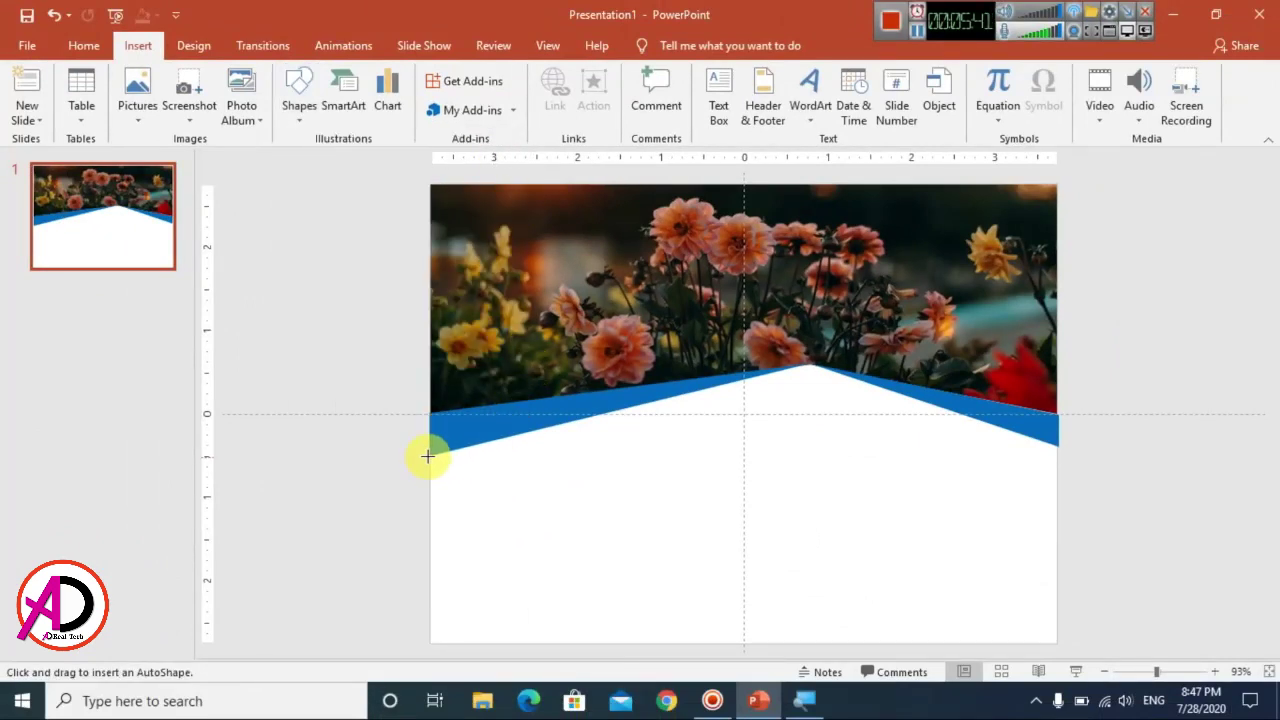
mouse_move(430, 456)
mouse_down()
mouse_move(651, 417)
mouse_move(800, 368)
mouse_up()
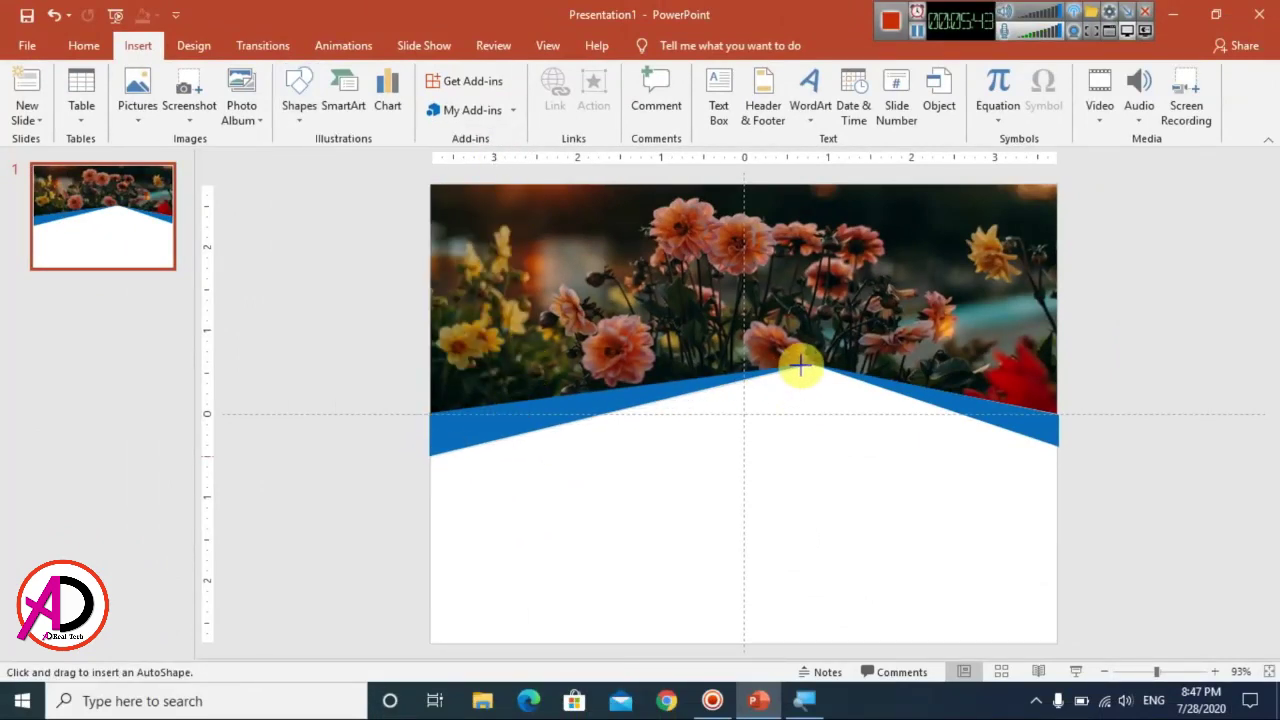
click(806, 366)
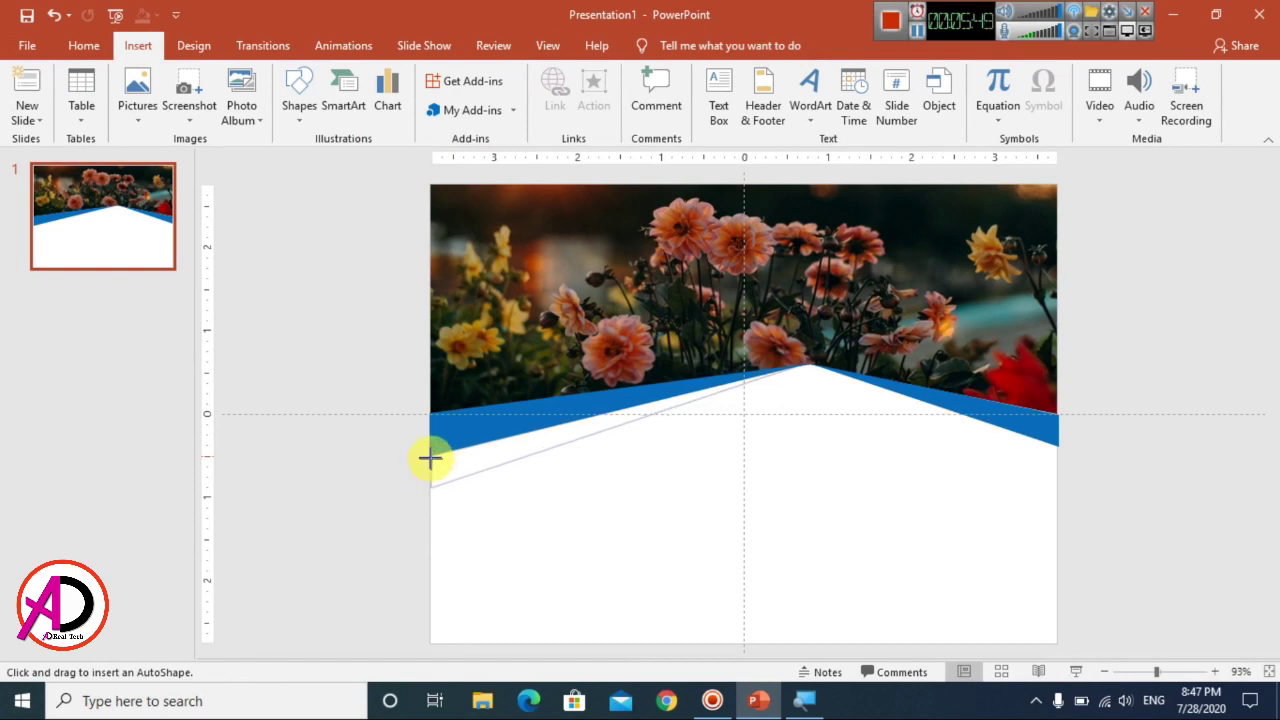
click(430, 458)
click(483, 76)
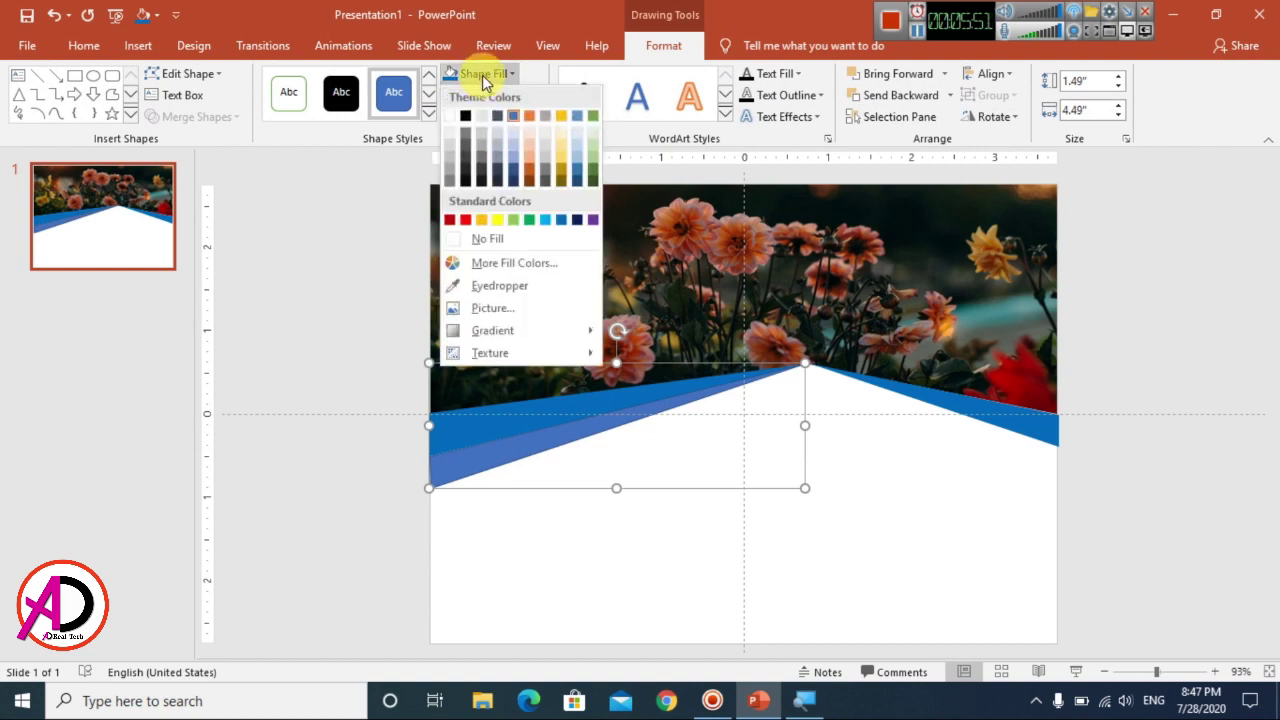
click(576, 220)
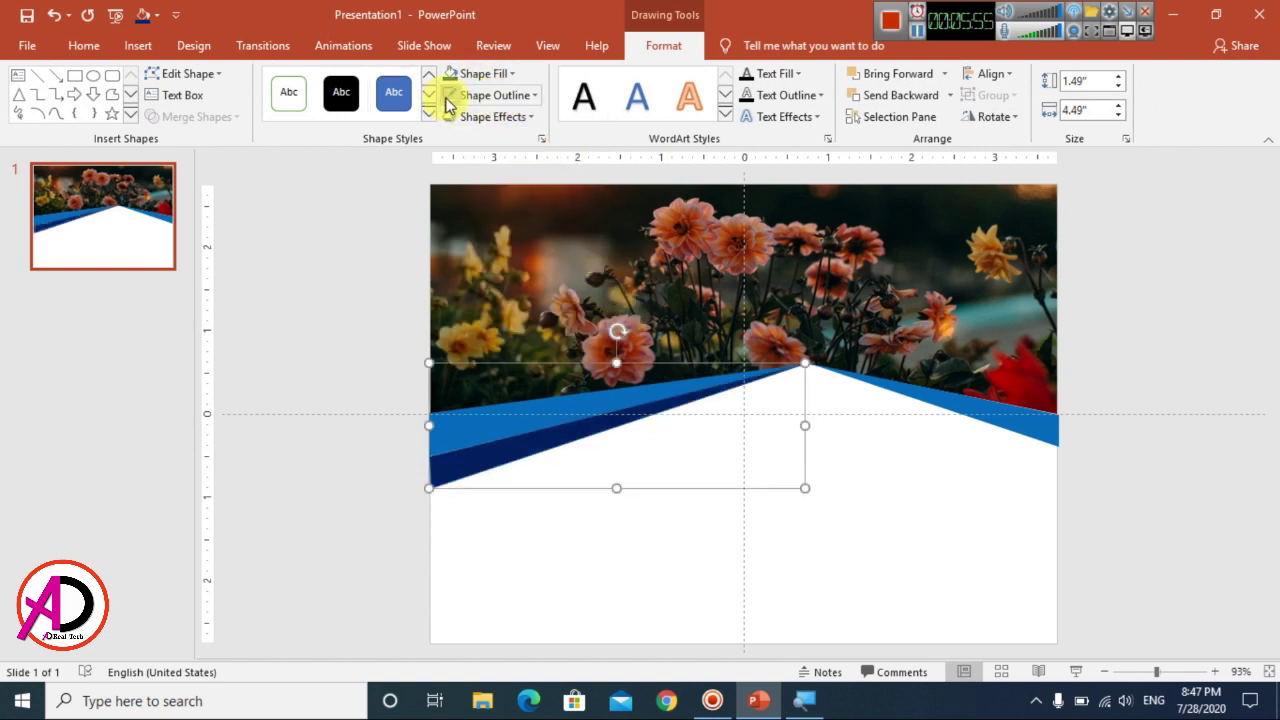
- Draw a freeform triangle from the slide's right edge to the chevron apex
click(113, 96)
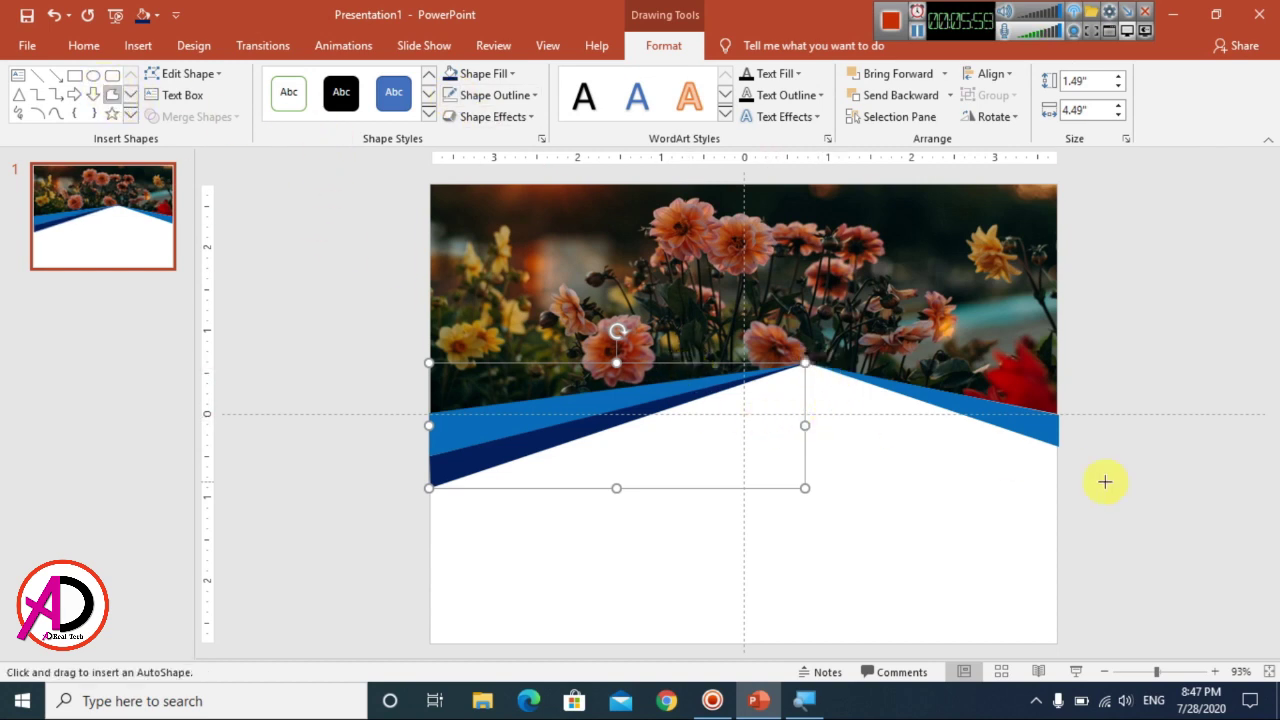
click(1058, 447)
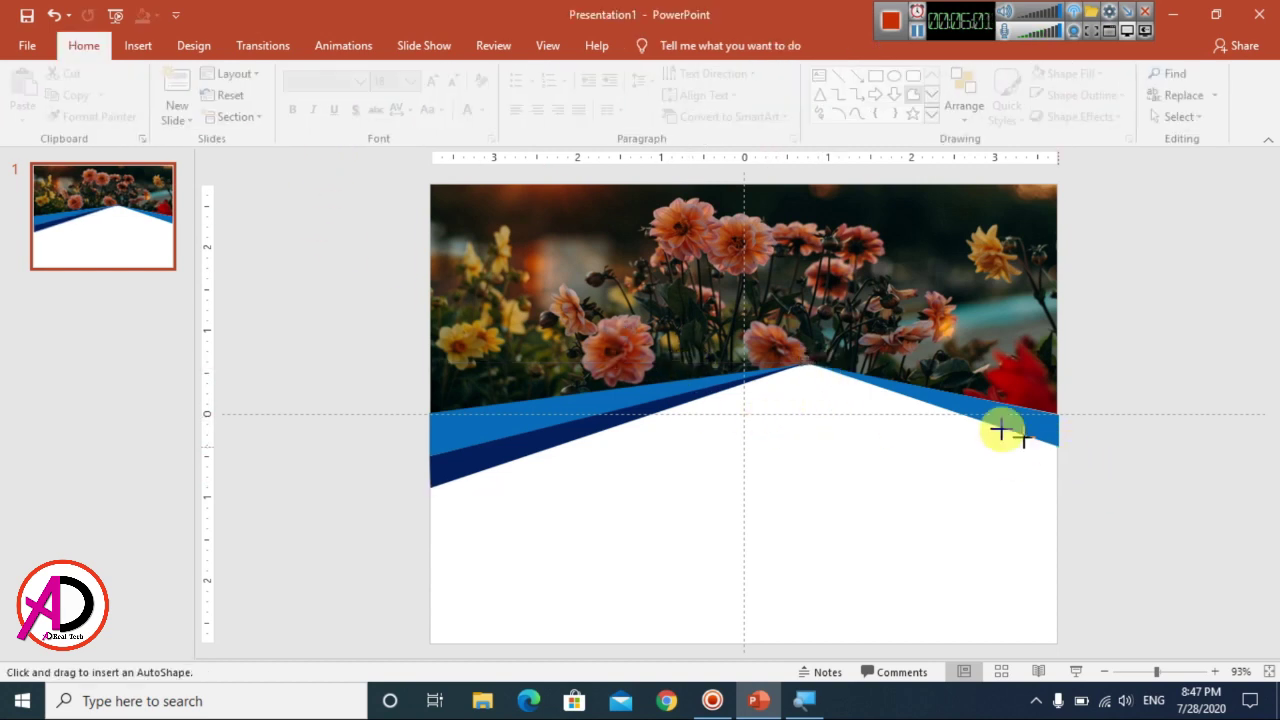
click(811, 364)
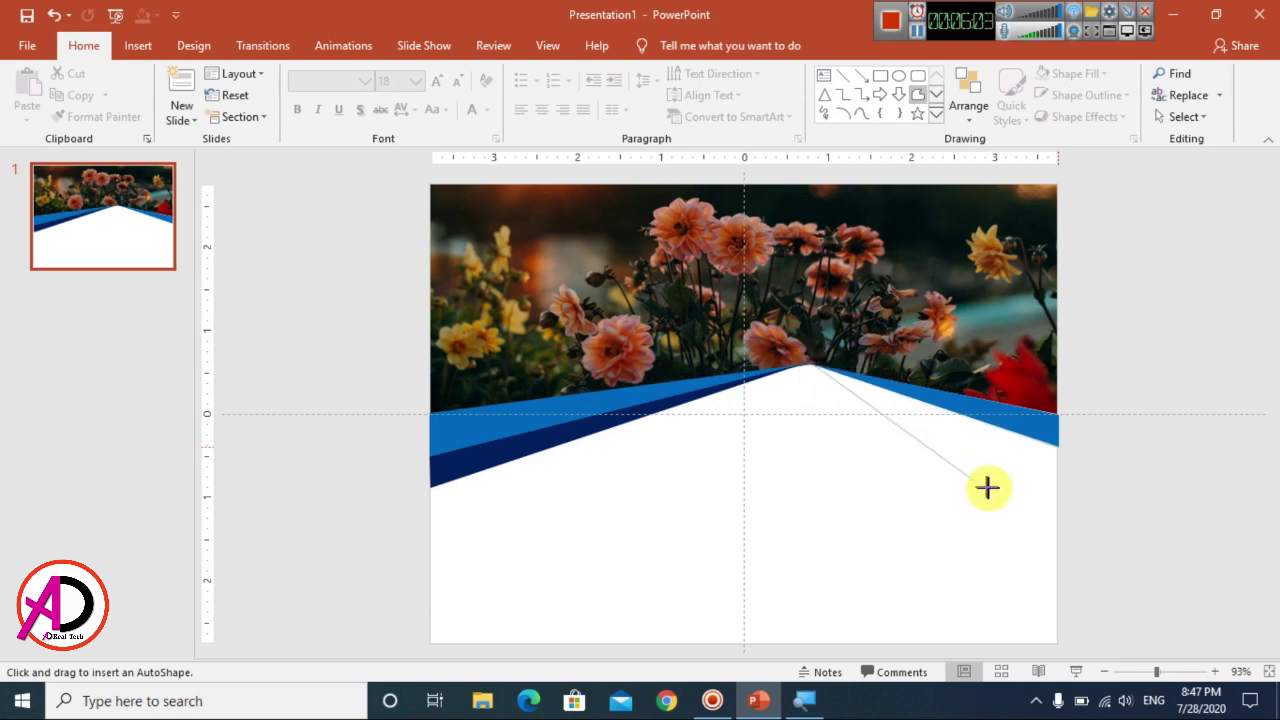
click(1056, 450)
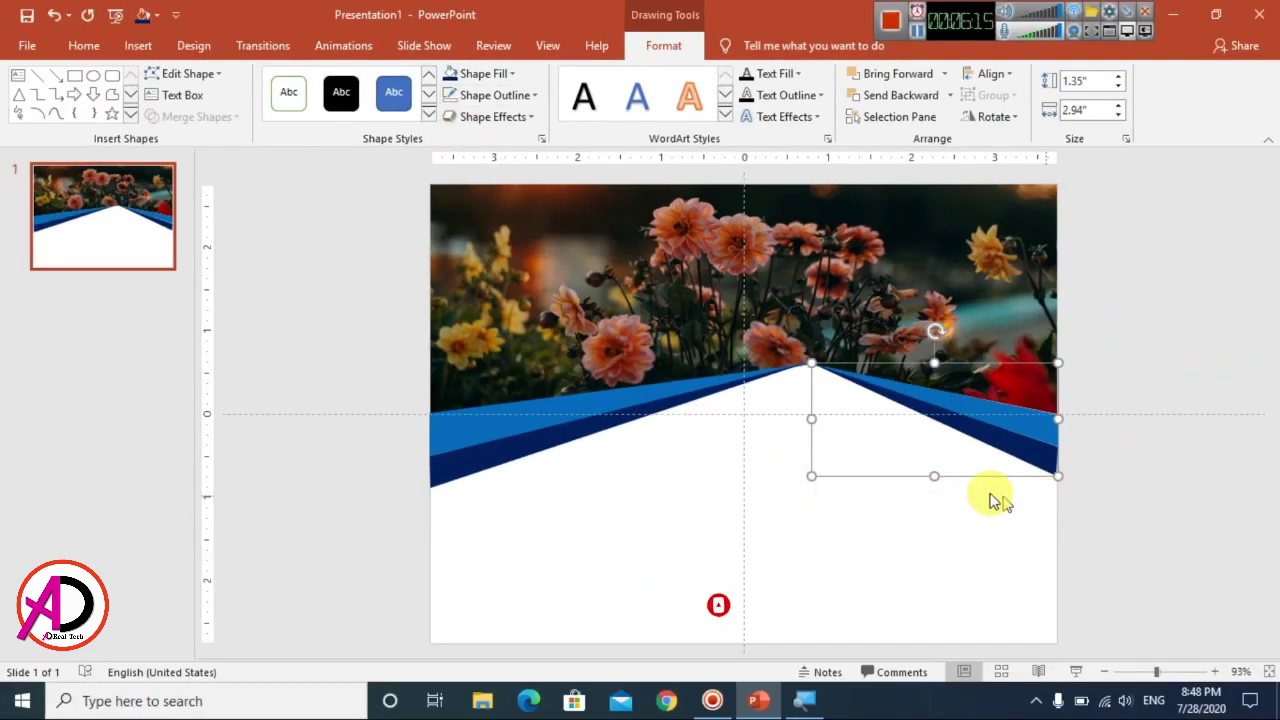
- Use Edit Points to align the right band's lower-right corner
click(180, 74)
click(203, 123)
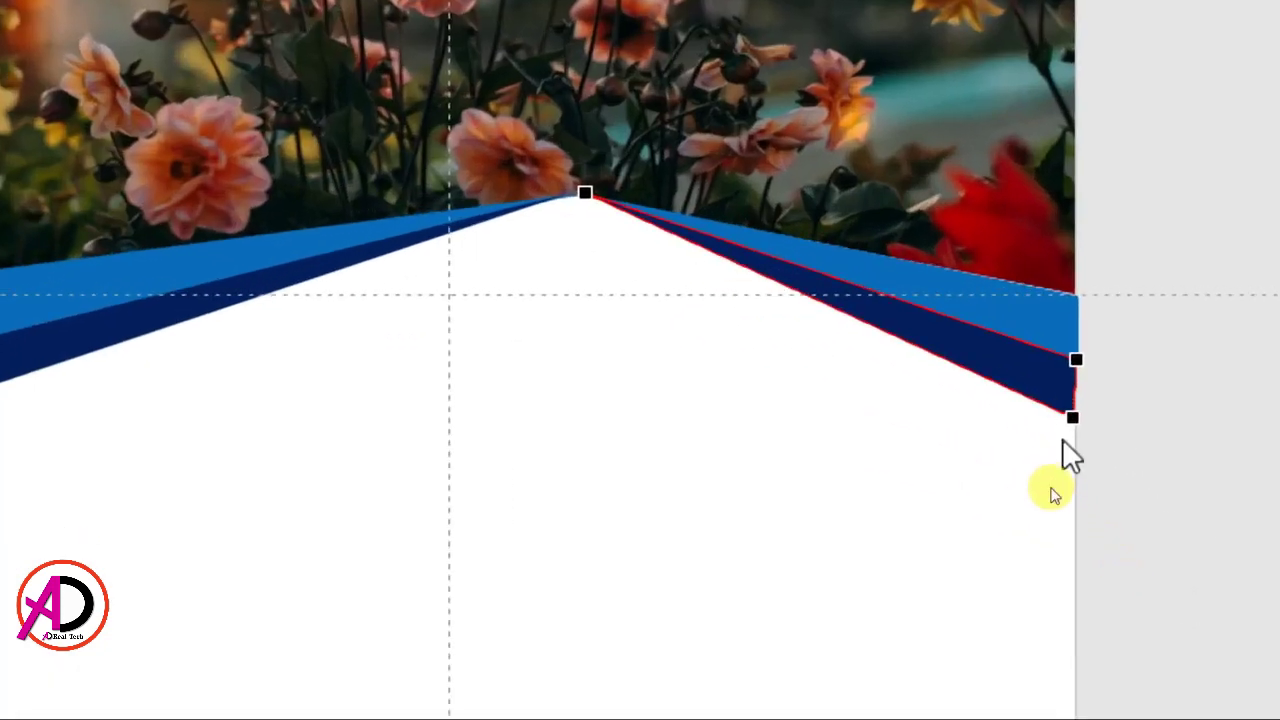
click(1073, 422)
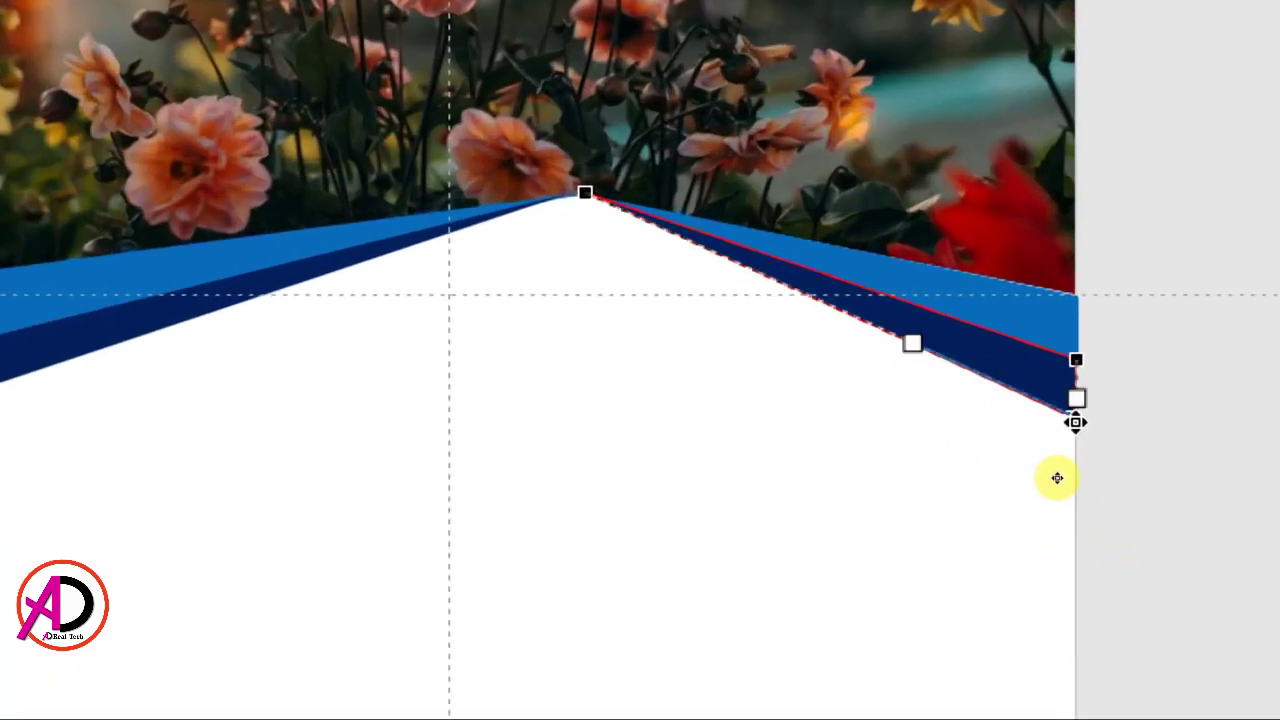
click(1051, 505)
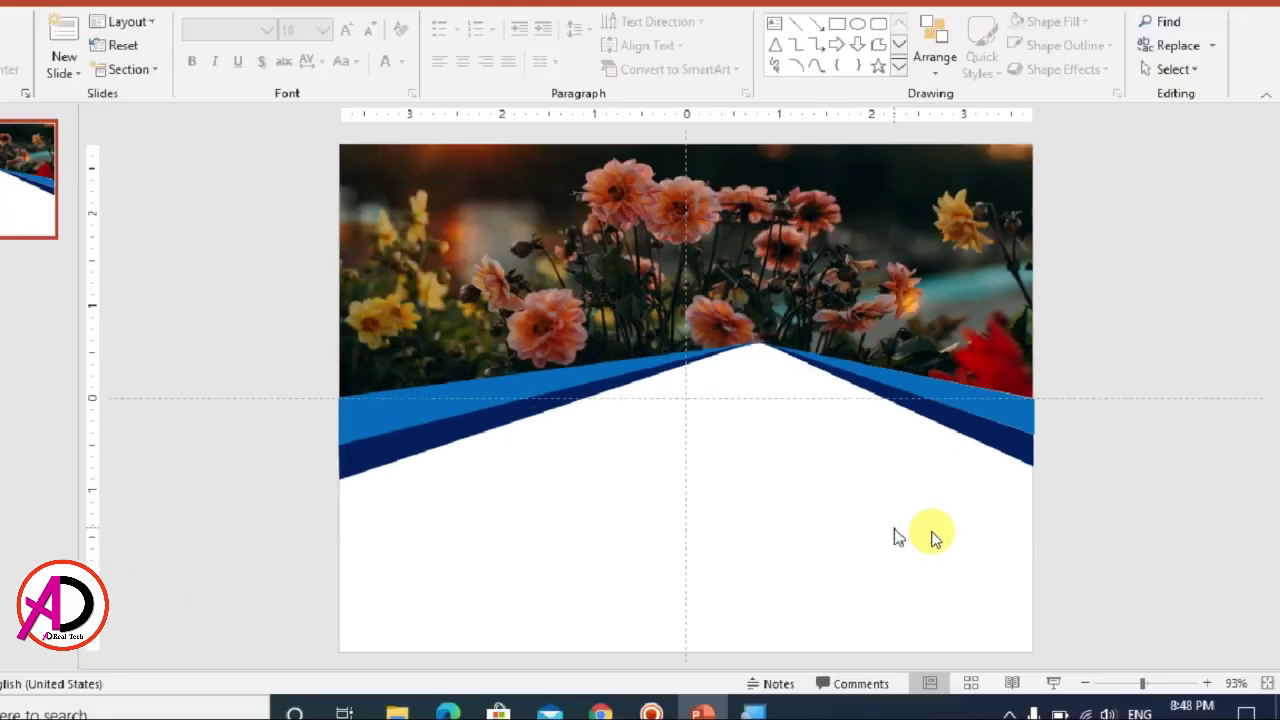
ctrl+scroll(811, 452, down, 3)
ctrl+scroll(814, 454, up, 3)
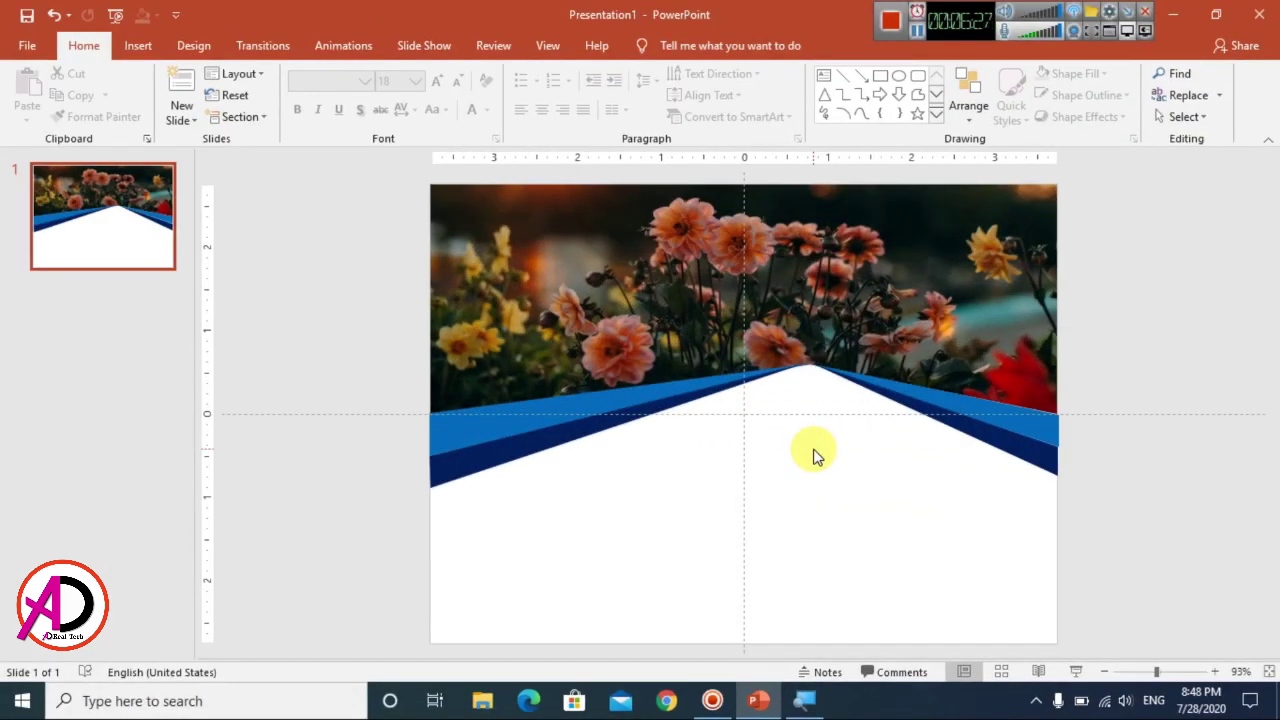
- Draw a rounded square below the chevron peak and rotate it 45° into a diamond
click(139, 47)
click(299, 108)
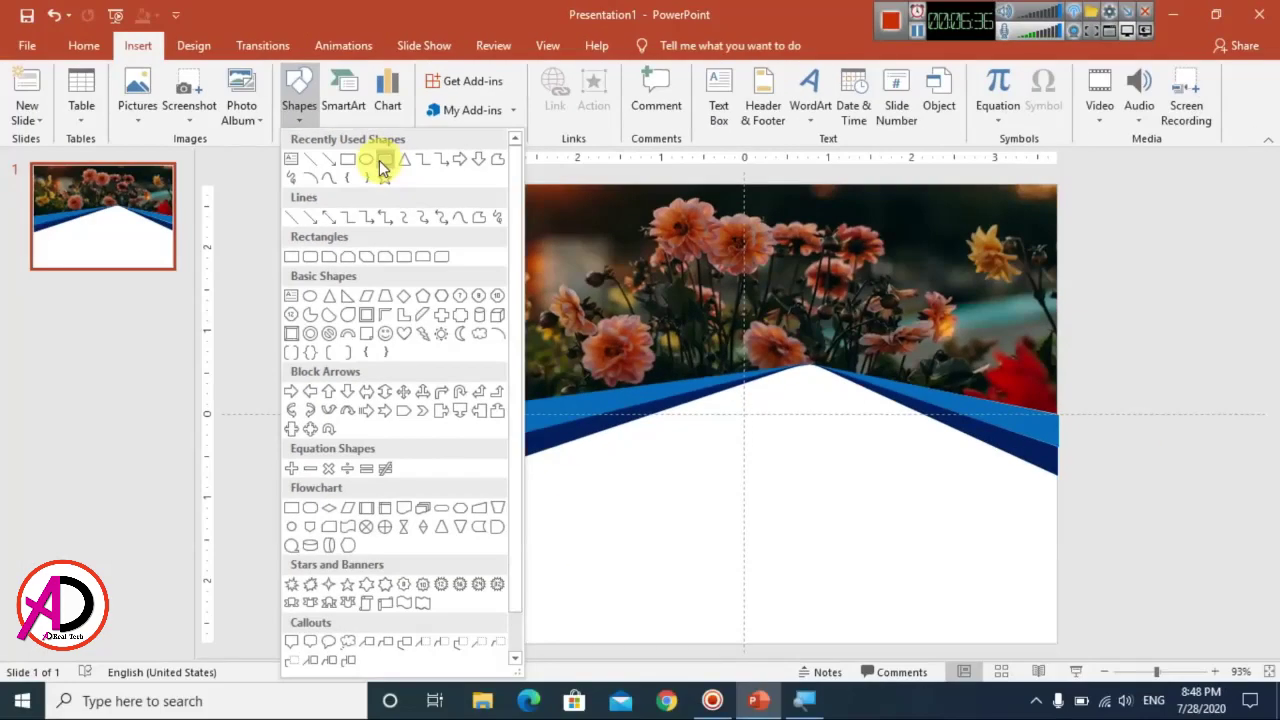
click(383, 163)
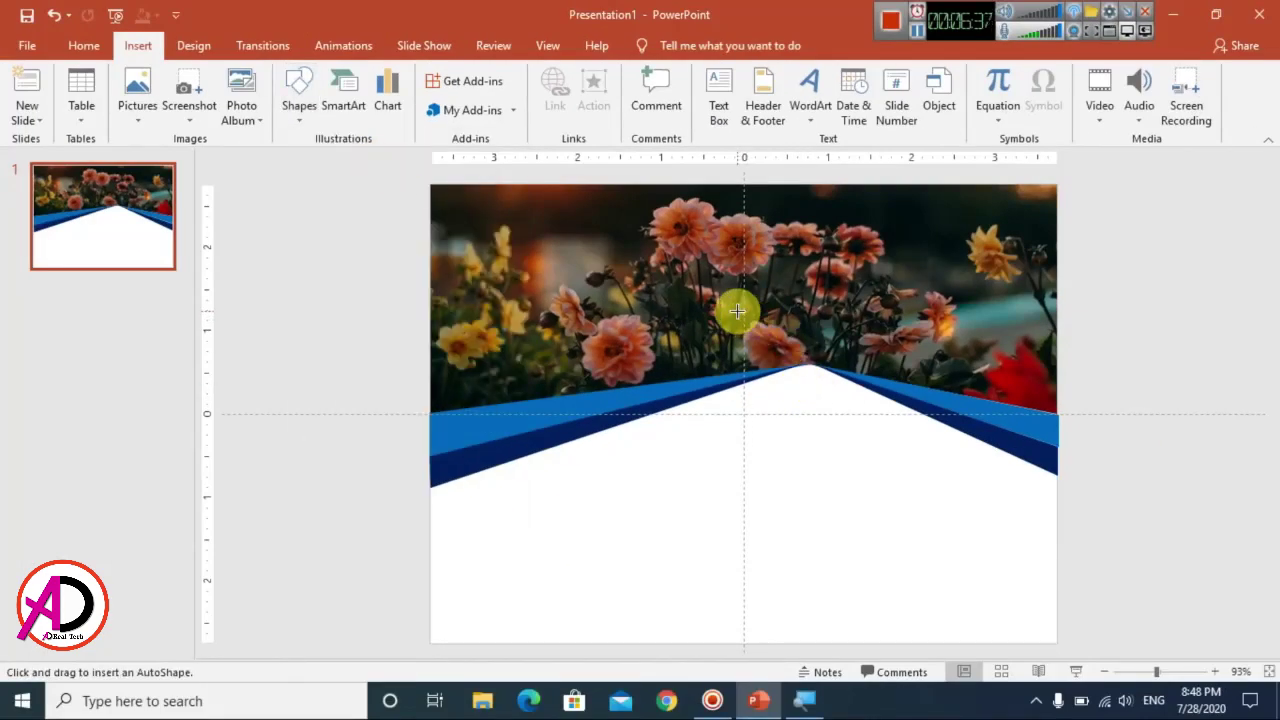
mouse_move(700, 430)
mouse_down()
mouse_move(780, 523)
mouse_move(768, 517)
mouse_move(796, 524)
mouse_up()
drag(745, 399, 688, 420)
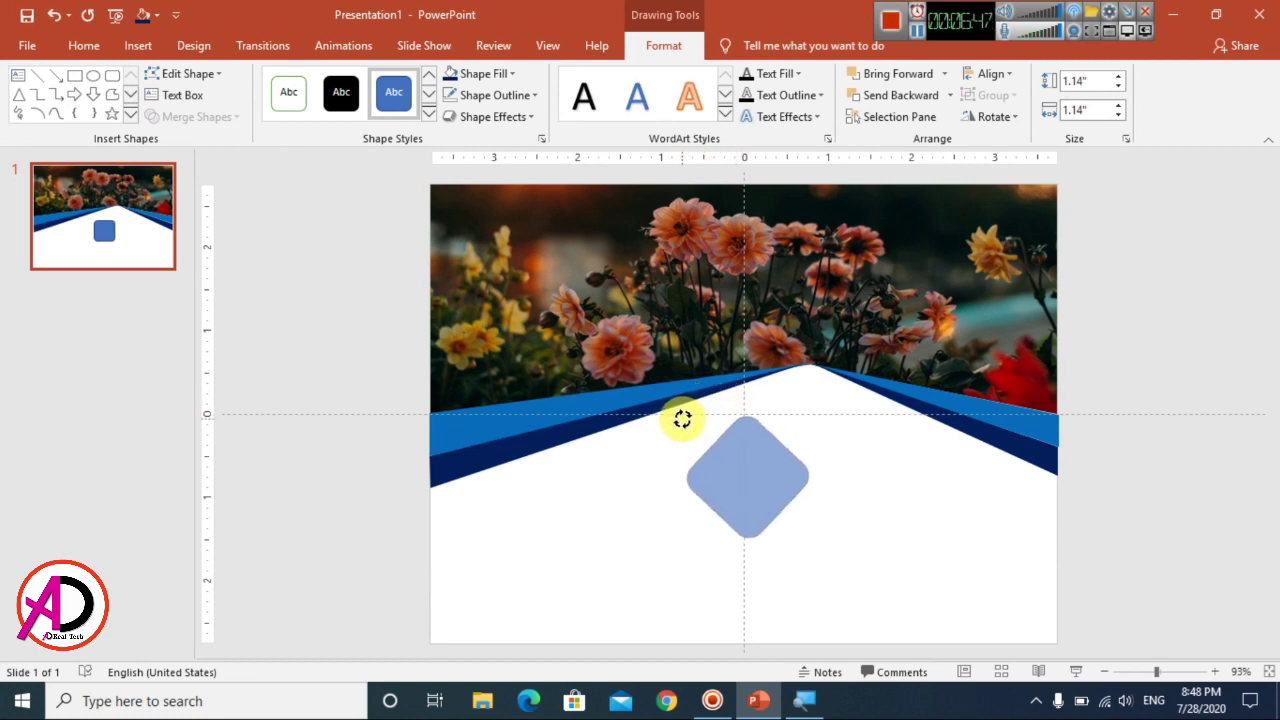
drag(680, 420, 684, 425)
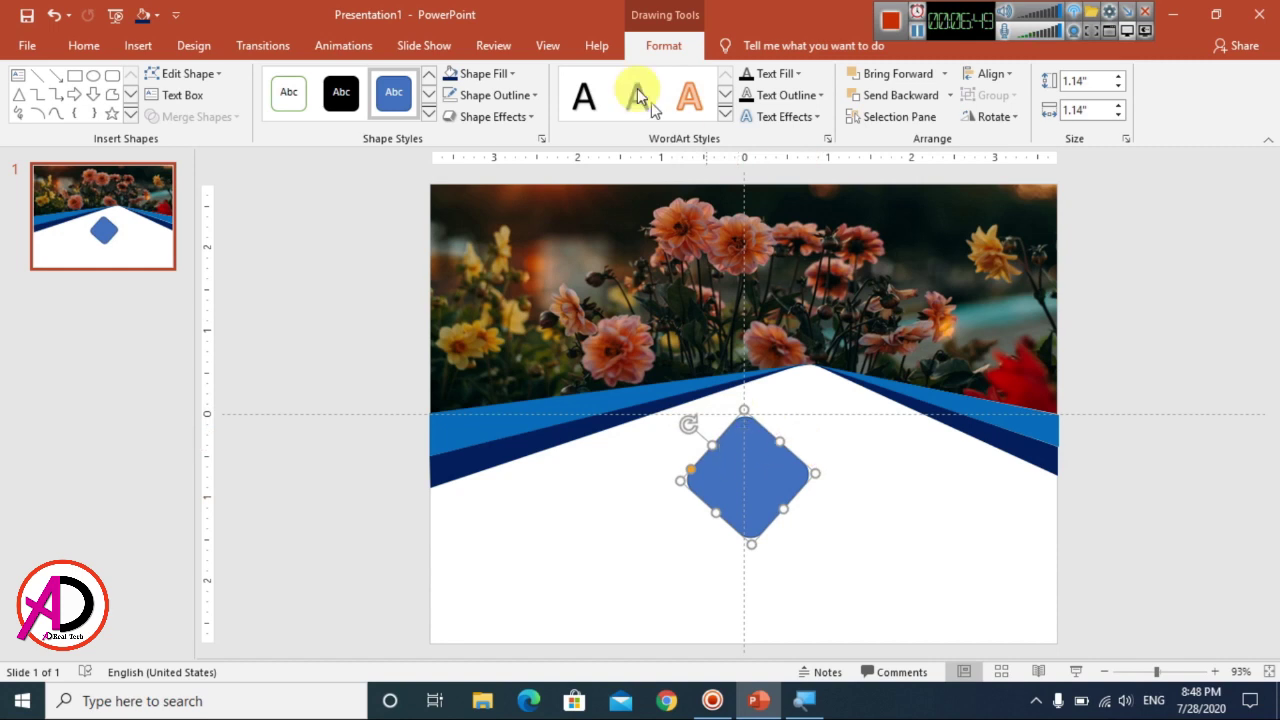
- Give the diamond a navy fill and a 3 pt white outline, and move it onto the chevron peak
click(450, 78)
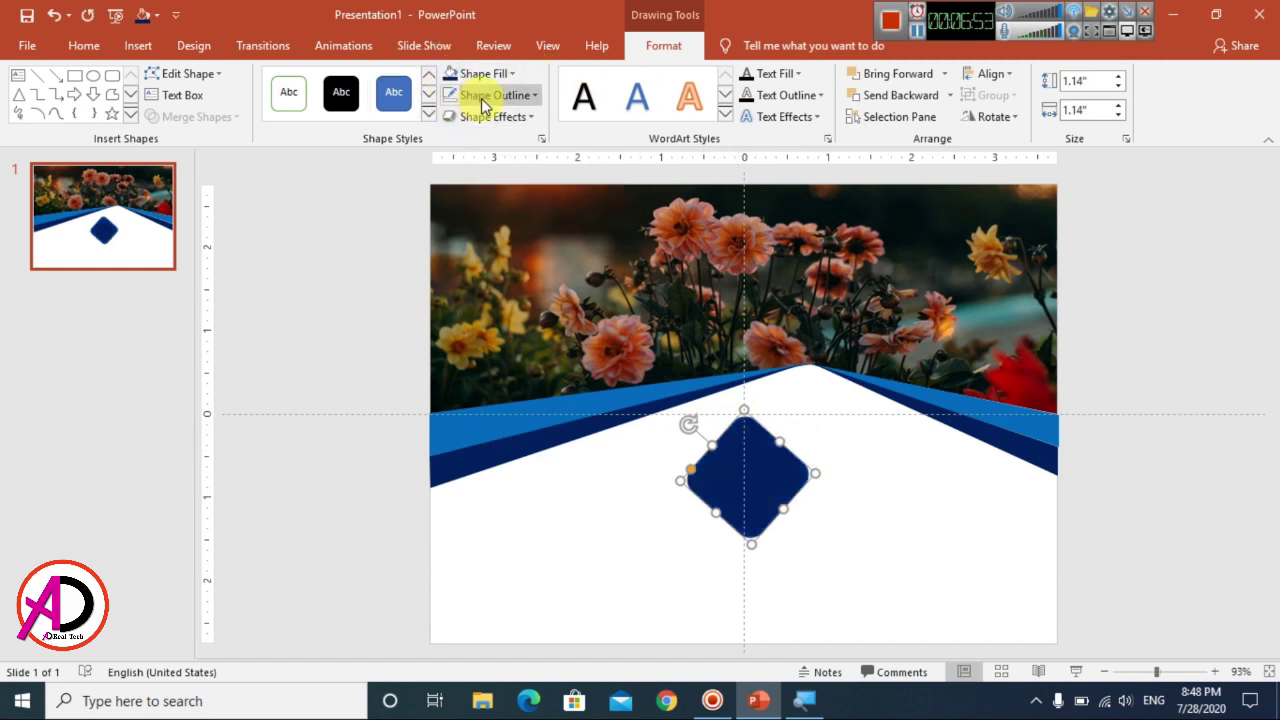
click(474, 95)
click(457, 134)
drag(757, 500, 832, 385)
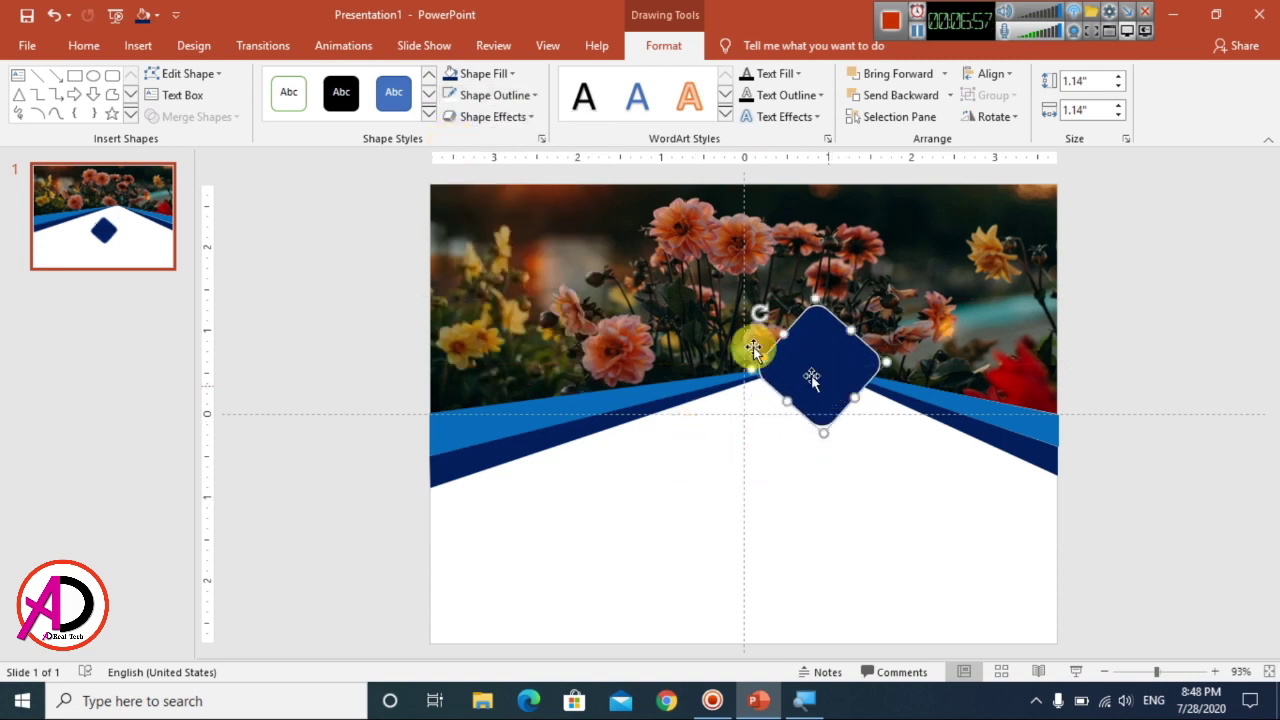
click(504, 96)
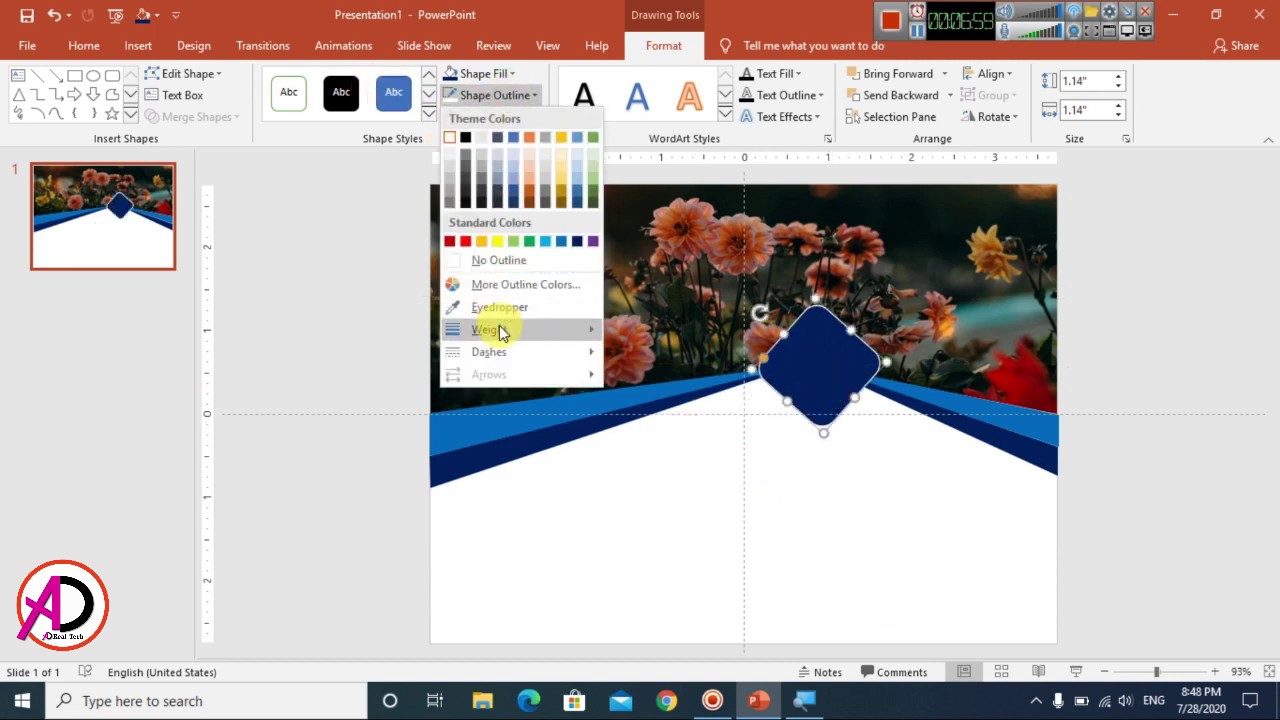
mouse_move(500, 330)
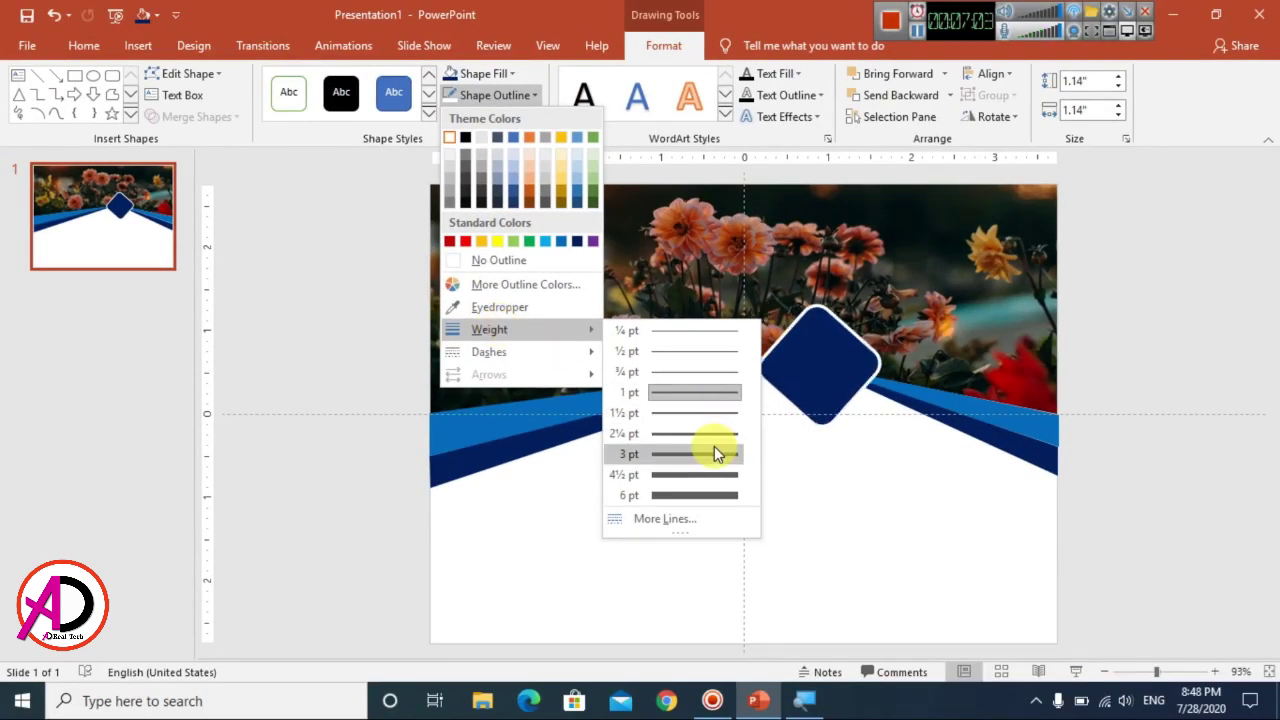
click(667, 452)
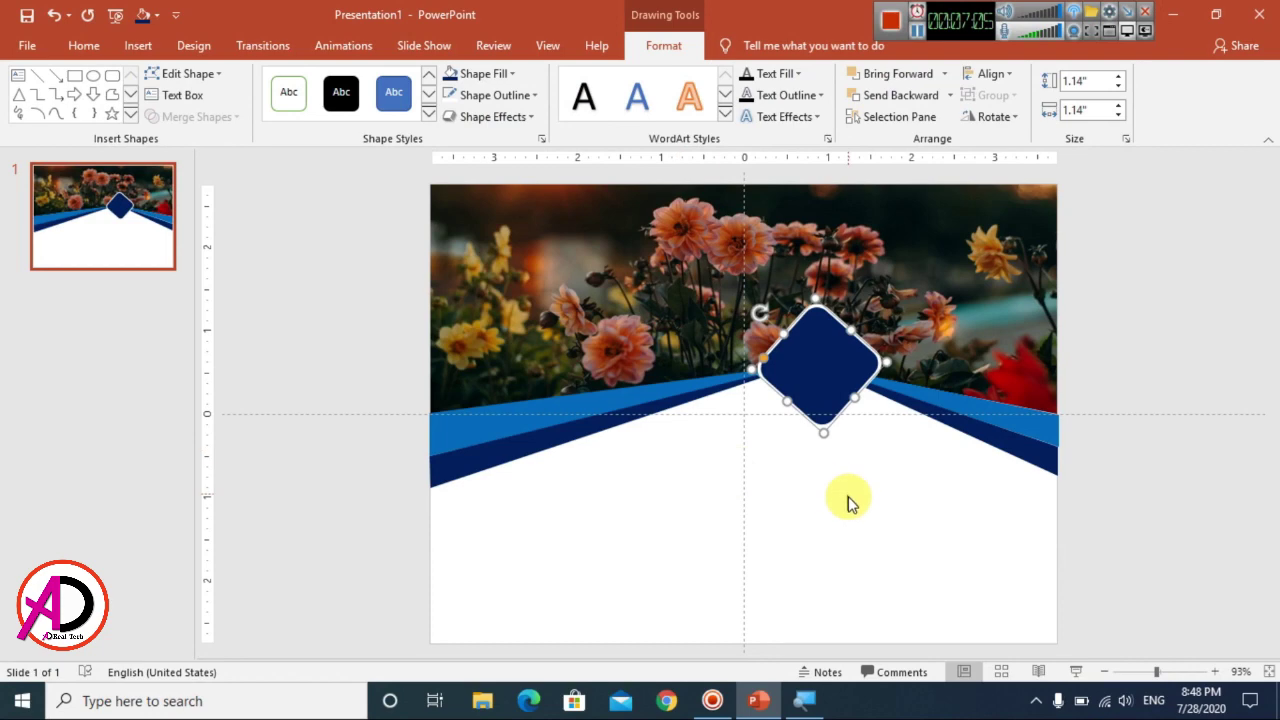
click(797, 409)
scroll(819, 430, down, 5)
scroll(819, 430, up, 8)
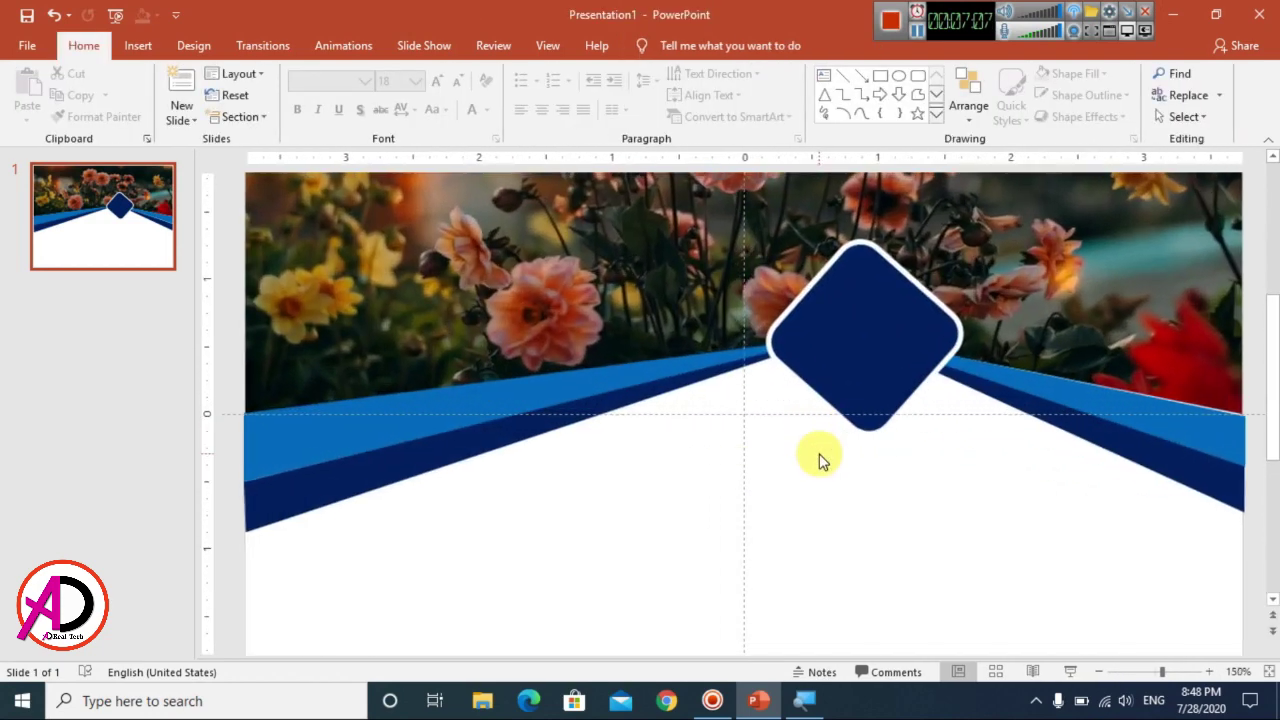
- Add a text box below the chevron reading '2020'
click(138, 45)
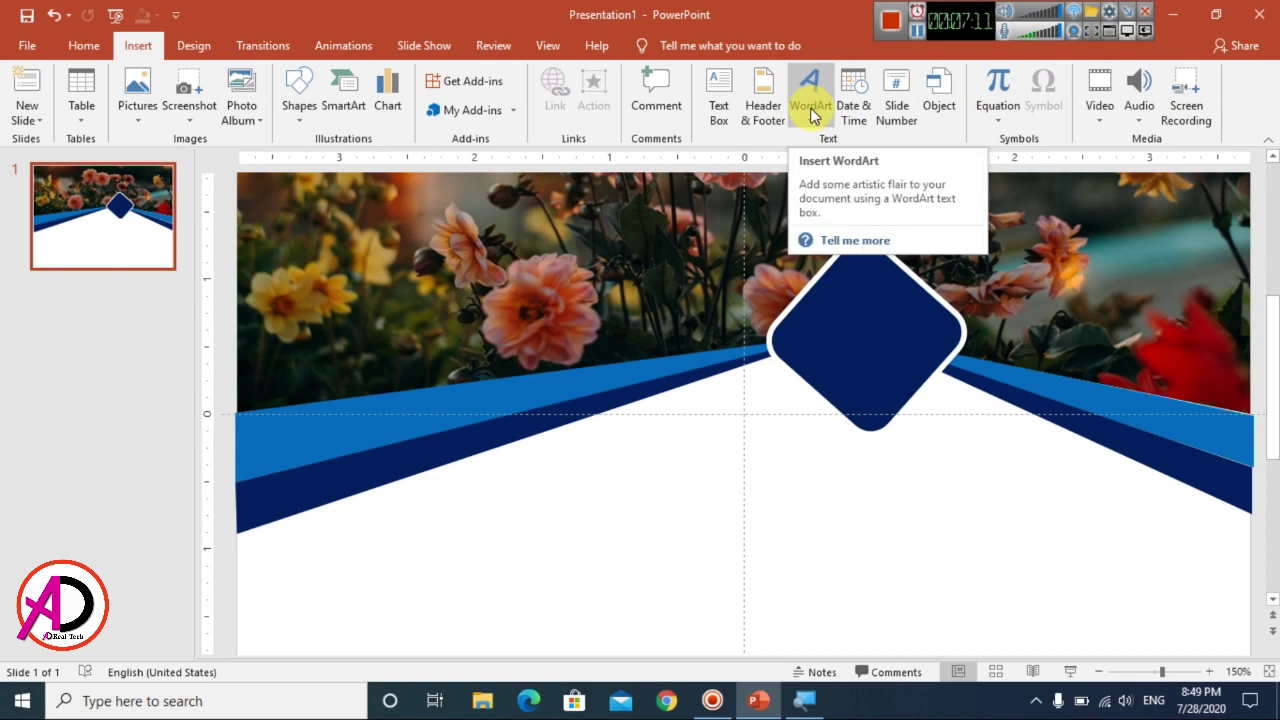
click(82, 45)
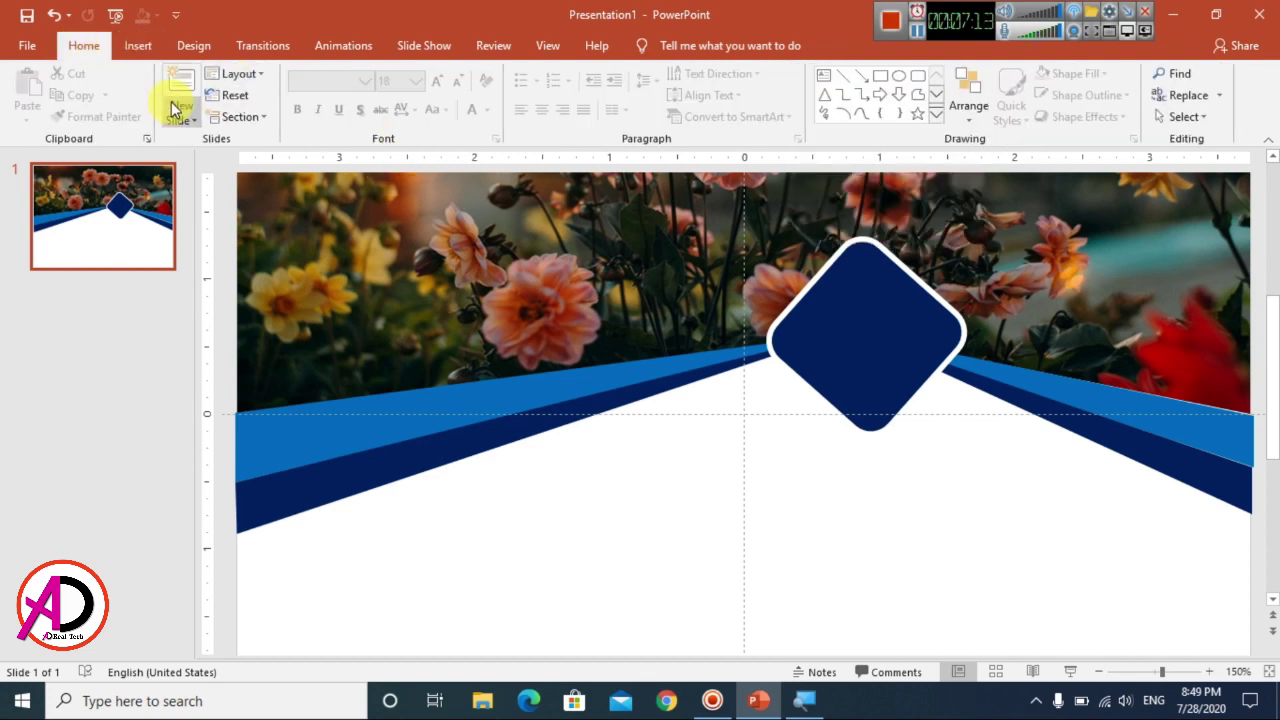
click(822, 80)
click(585, 516)
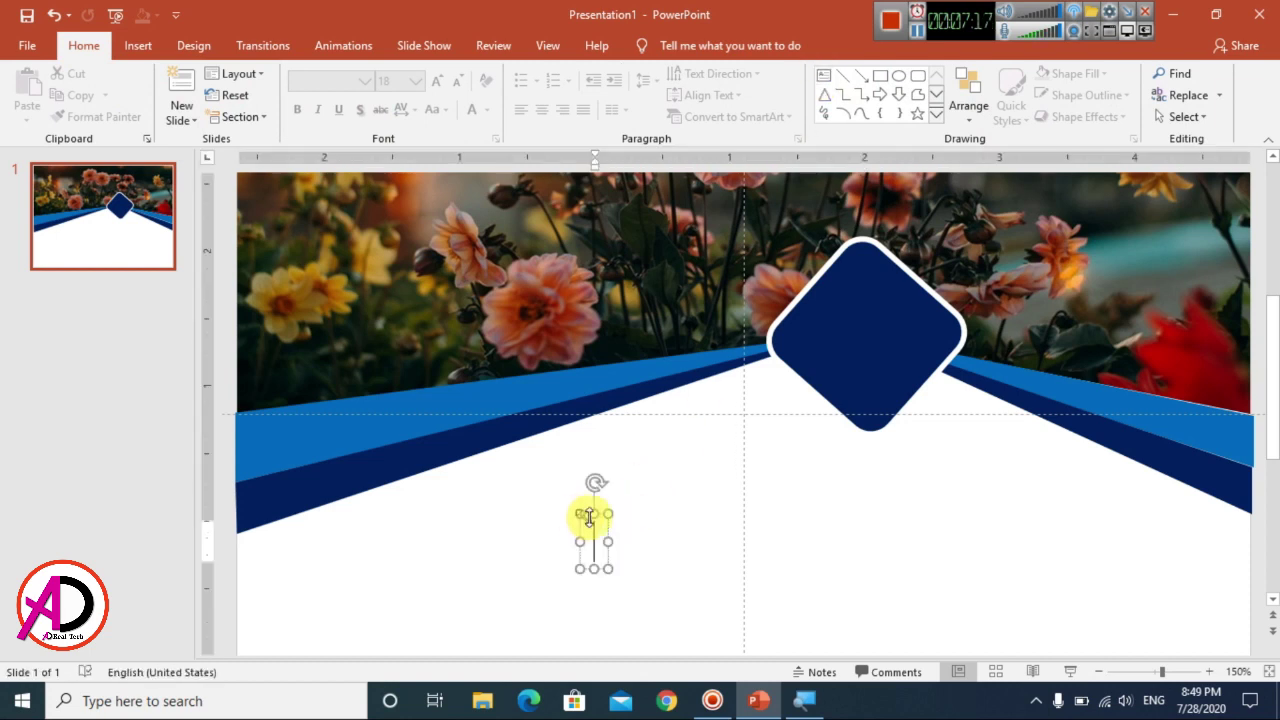
text(2020)
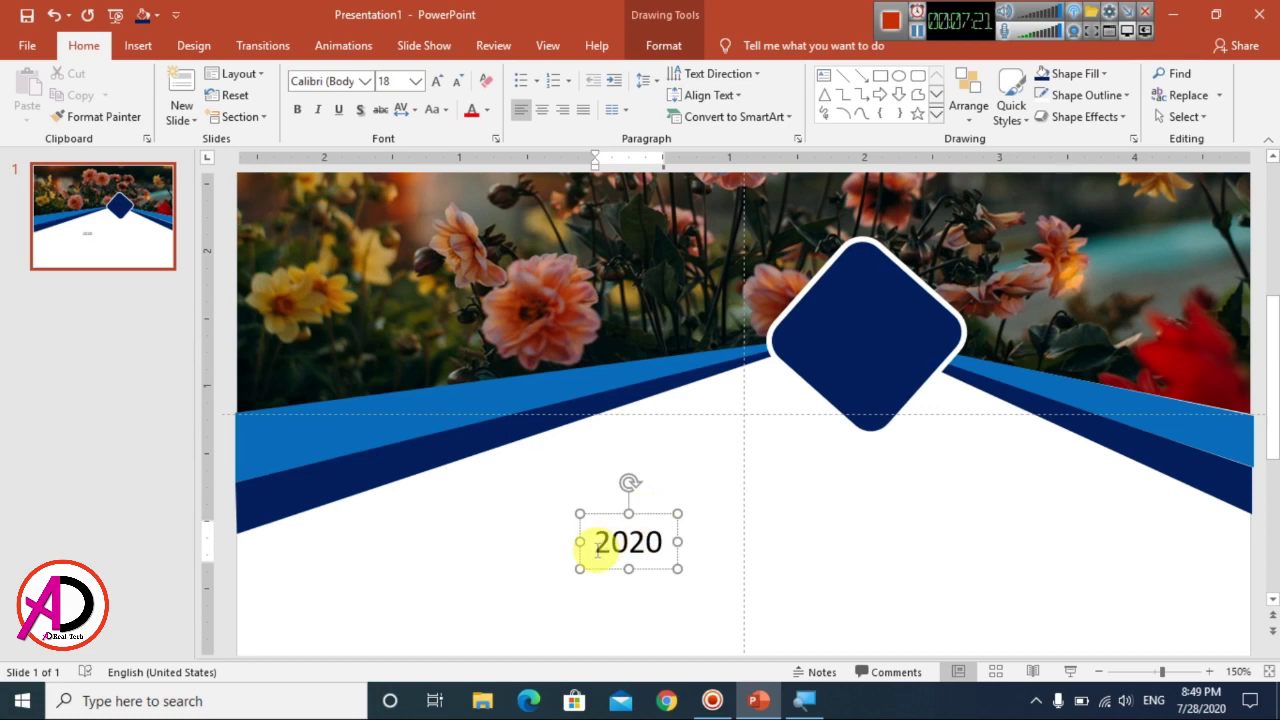
double_click(595, 543)
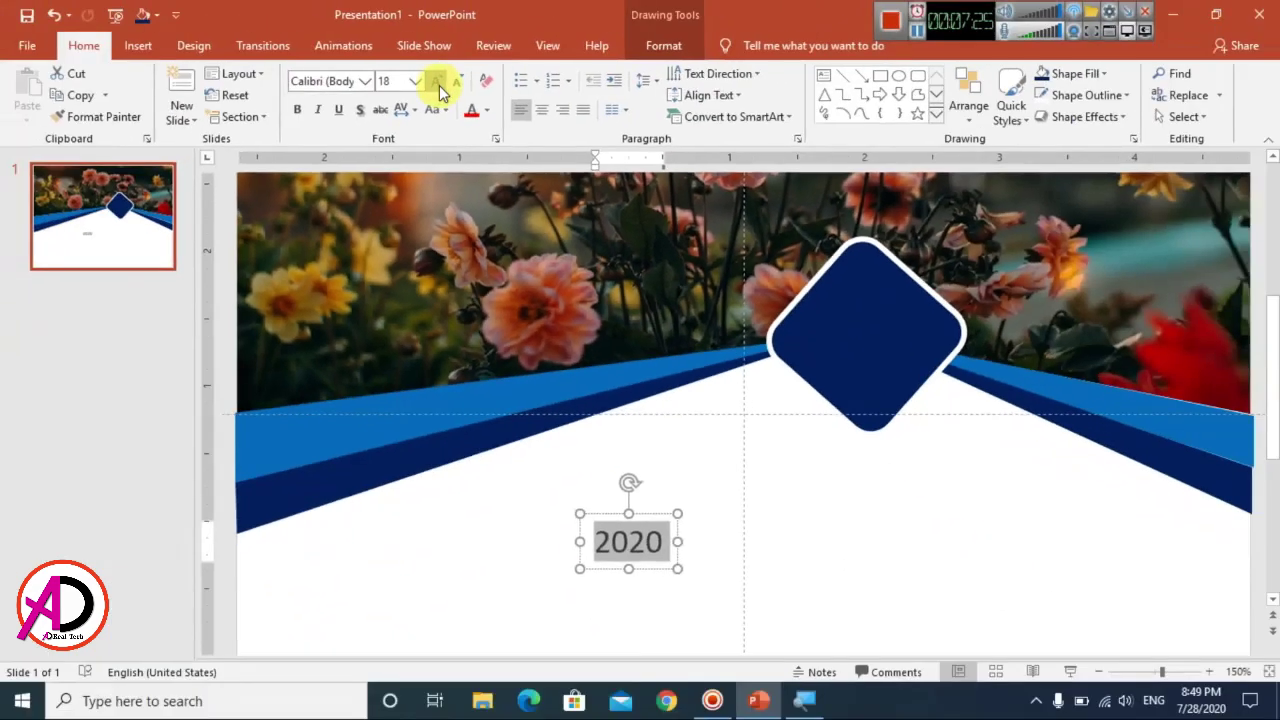
- Make '2020' bold, 32 pt and white, and centre it inside the diamond
click(437, 82)
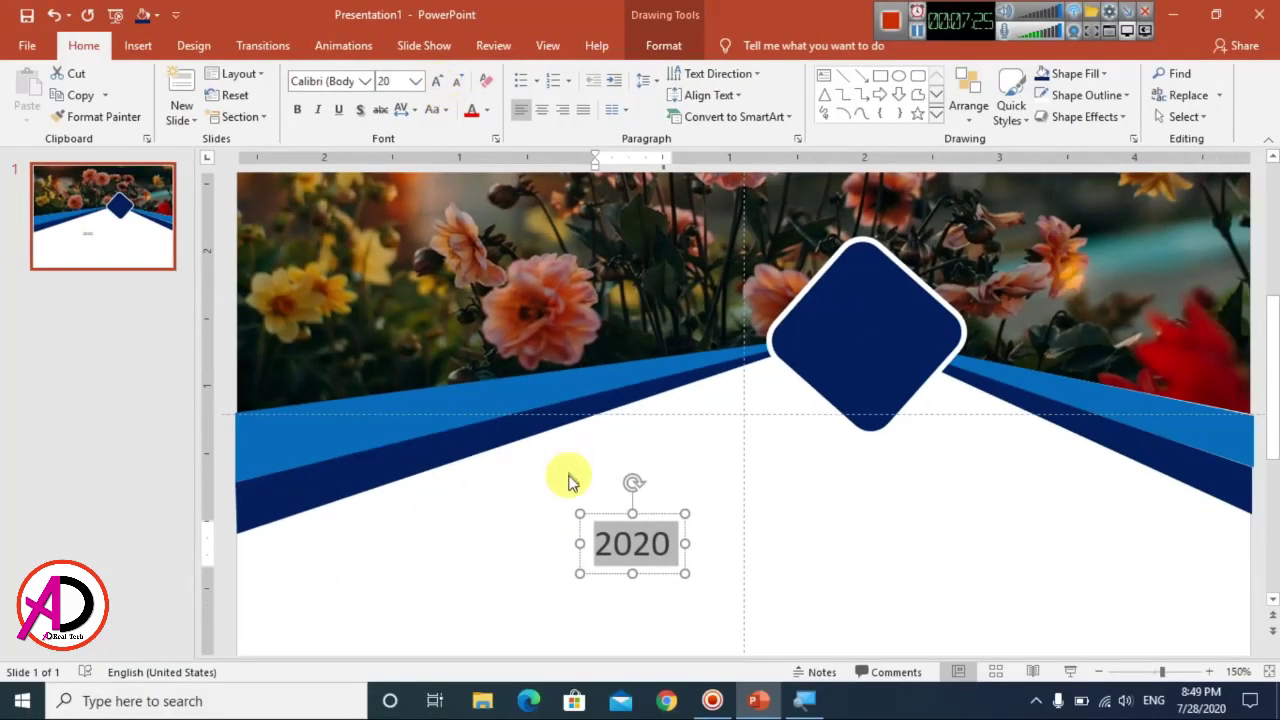
click(298, 111)
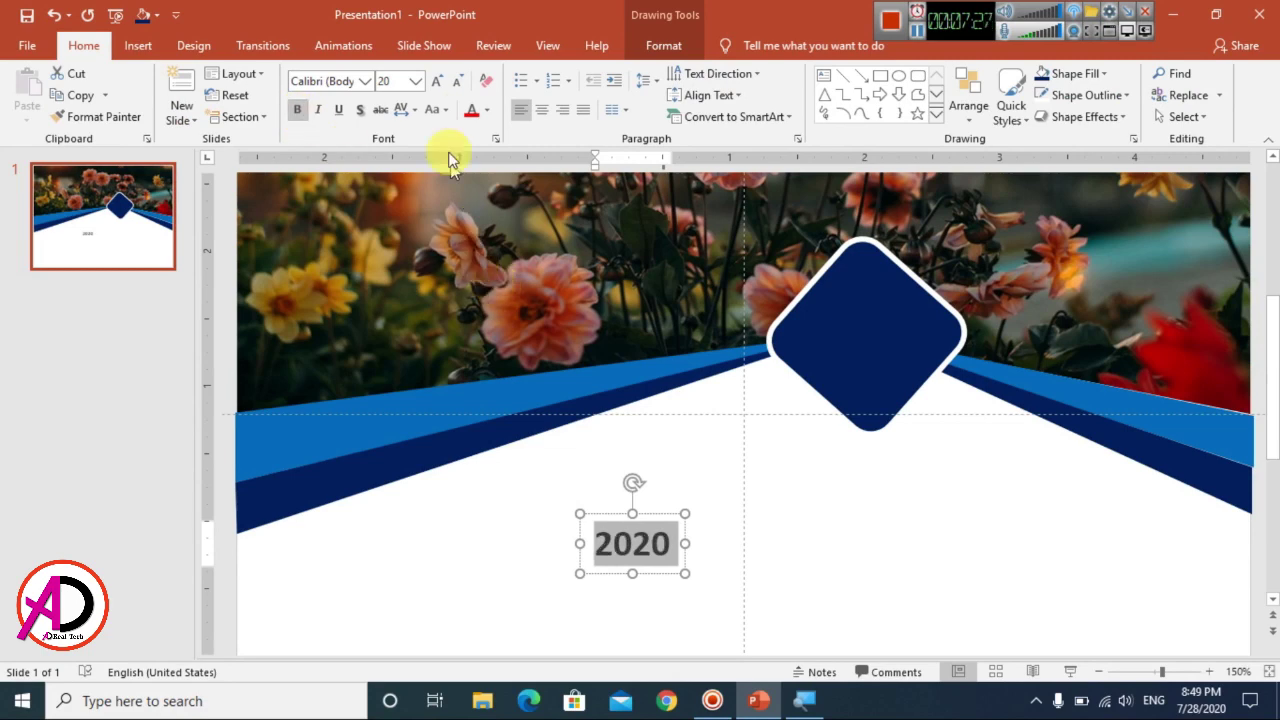
click(364, 81)
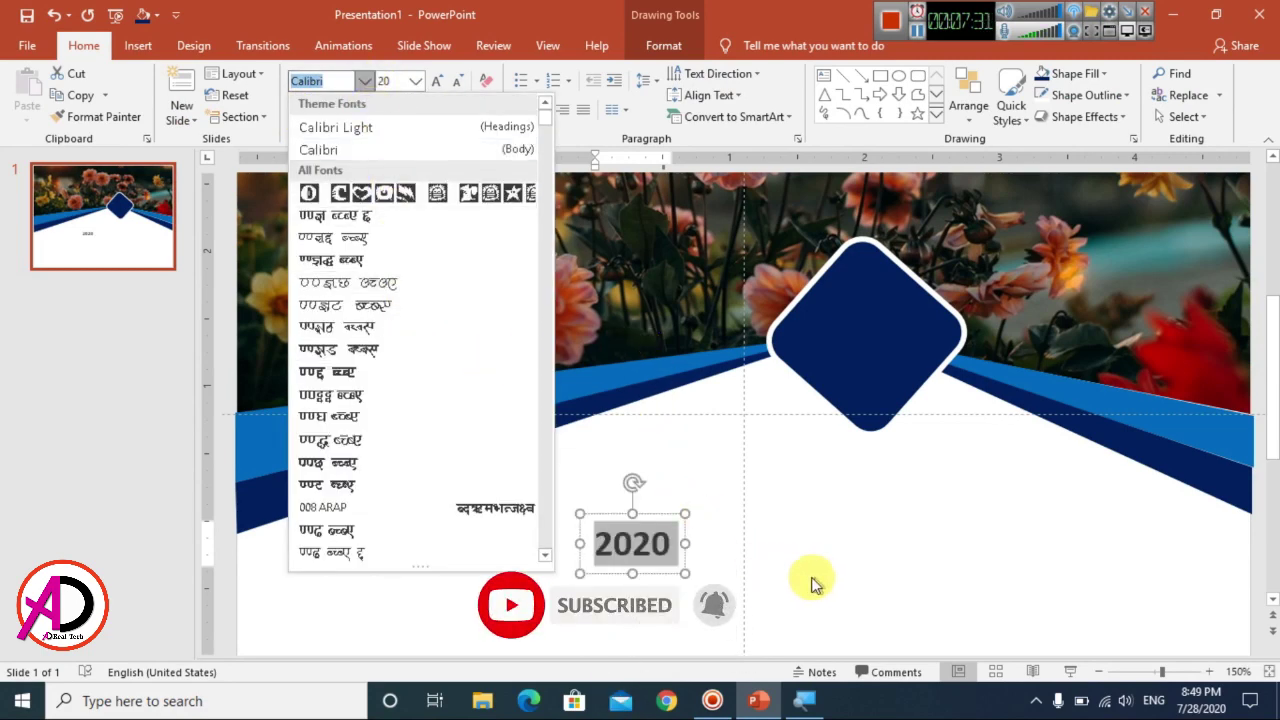
click(658, 516)
drag(658, 516, 881, 308)
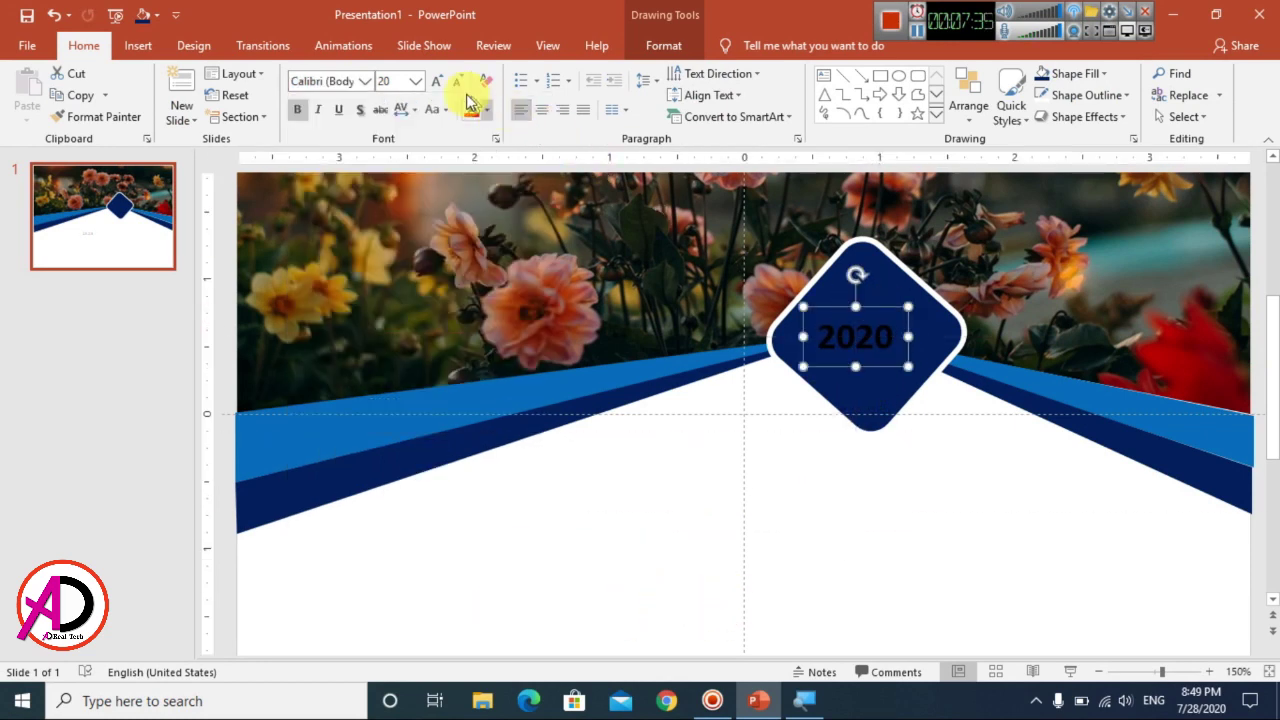
click(437, 80)
click(437, 80)
click(437, 80)
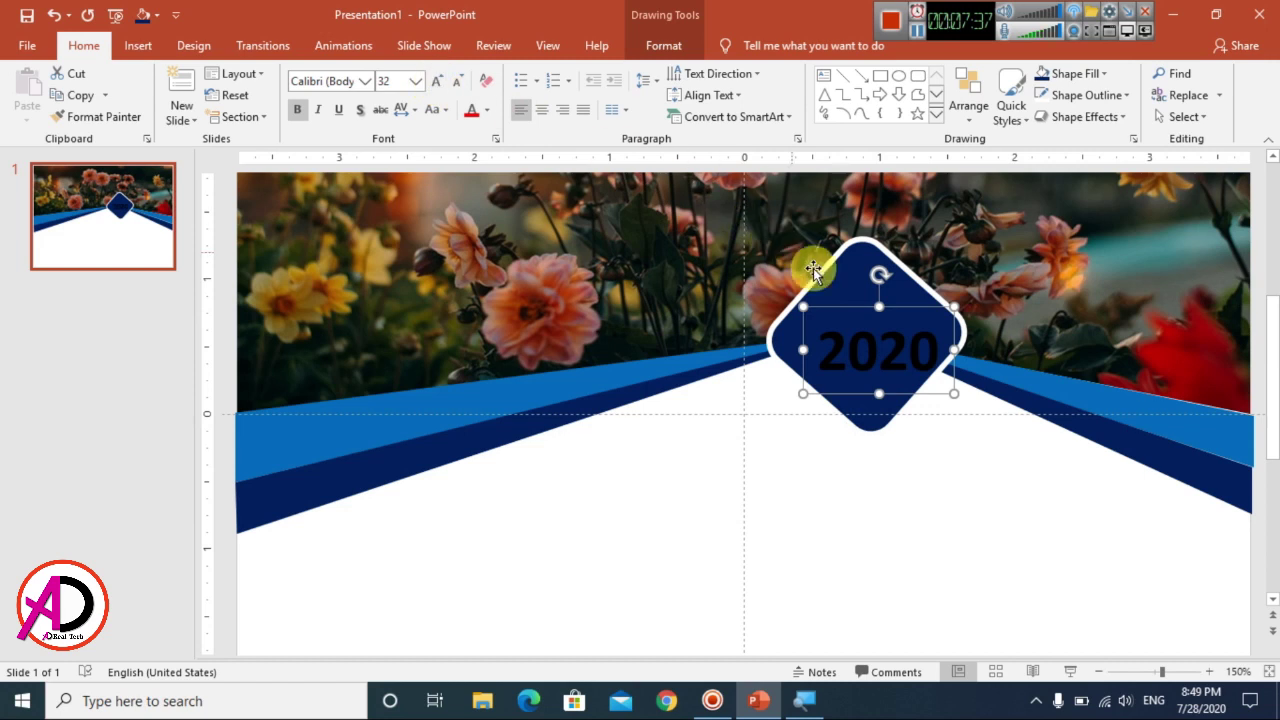
drag(838, 311, 822, 291)
click(487, 110)
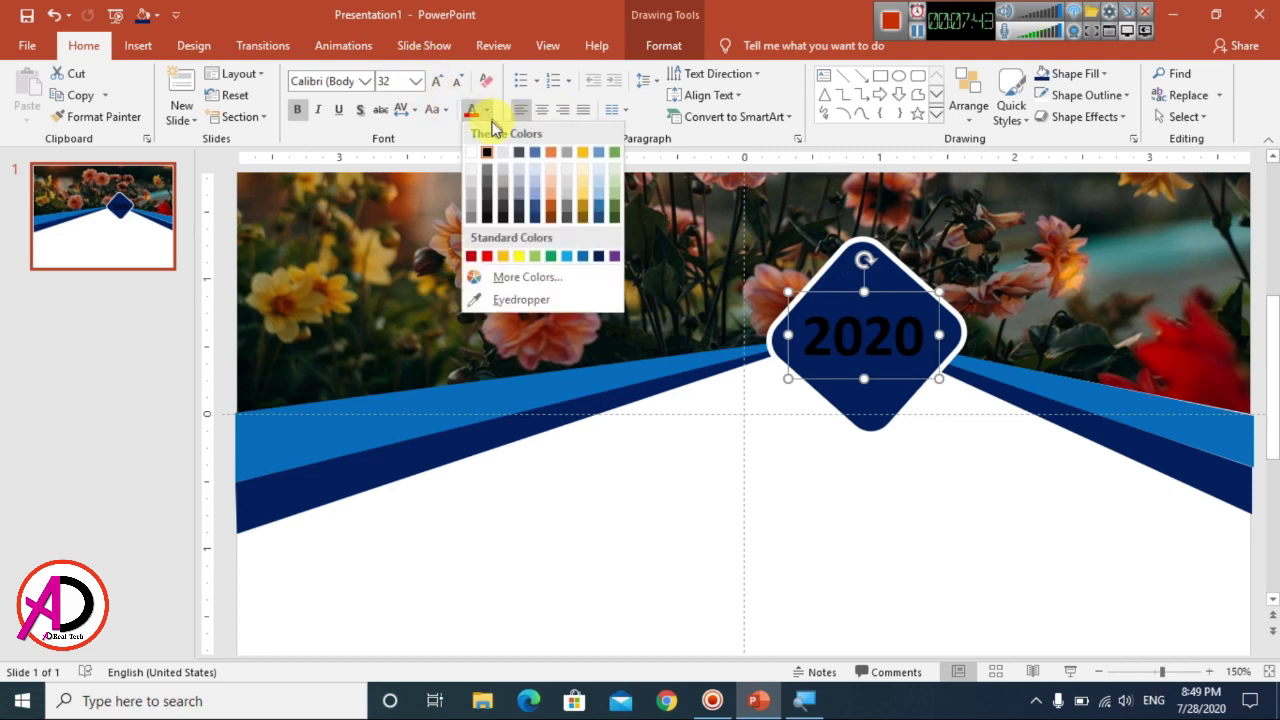
click(473, 154)
click(800, 570)
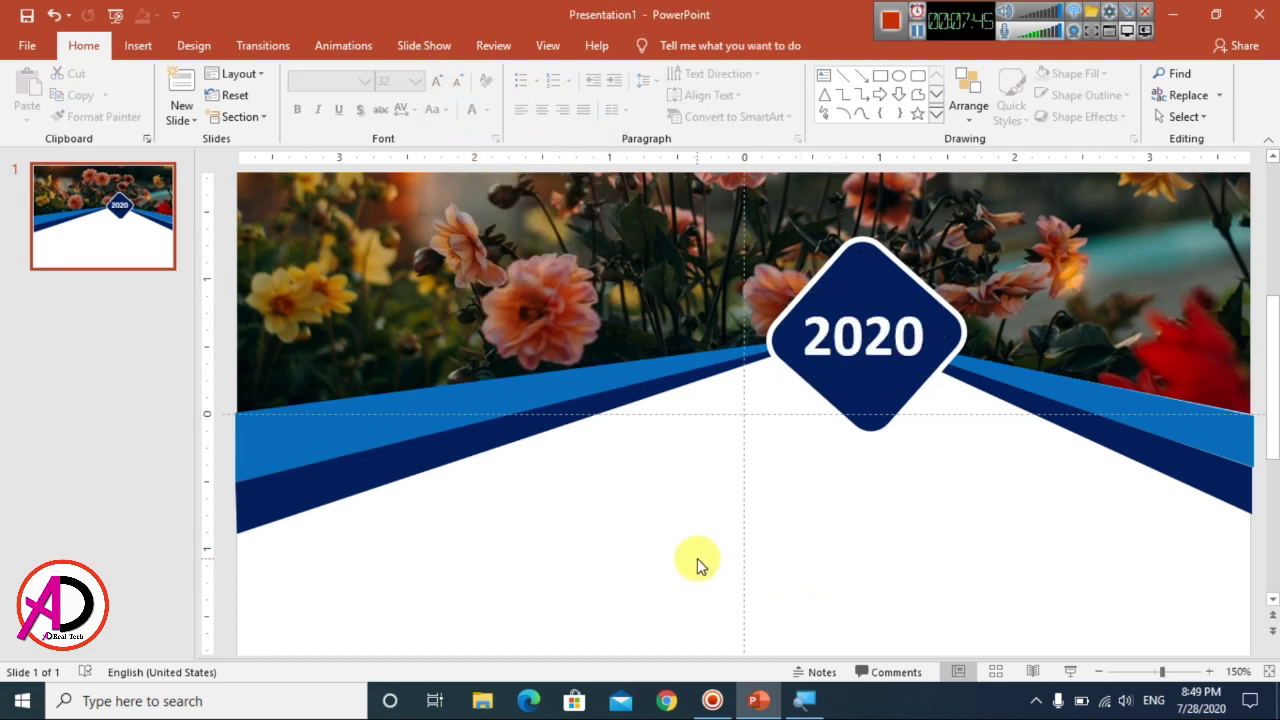
- Add a text box at the slide's lower left containing 'SEPTEMBER'
scroll(700, 566, down, 5)
scroll(701, 574, up, 4)
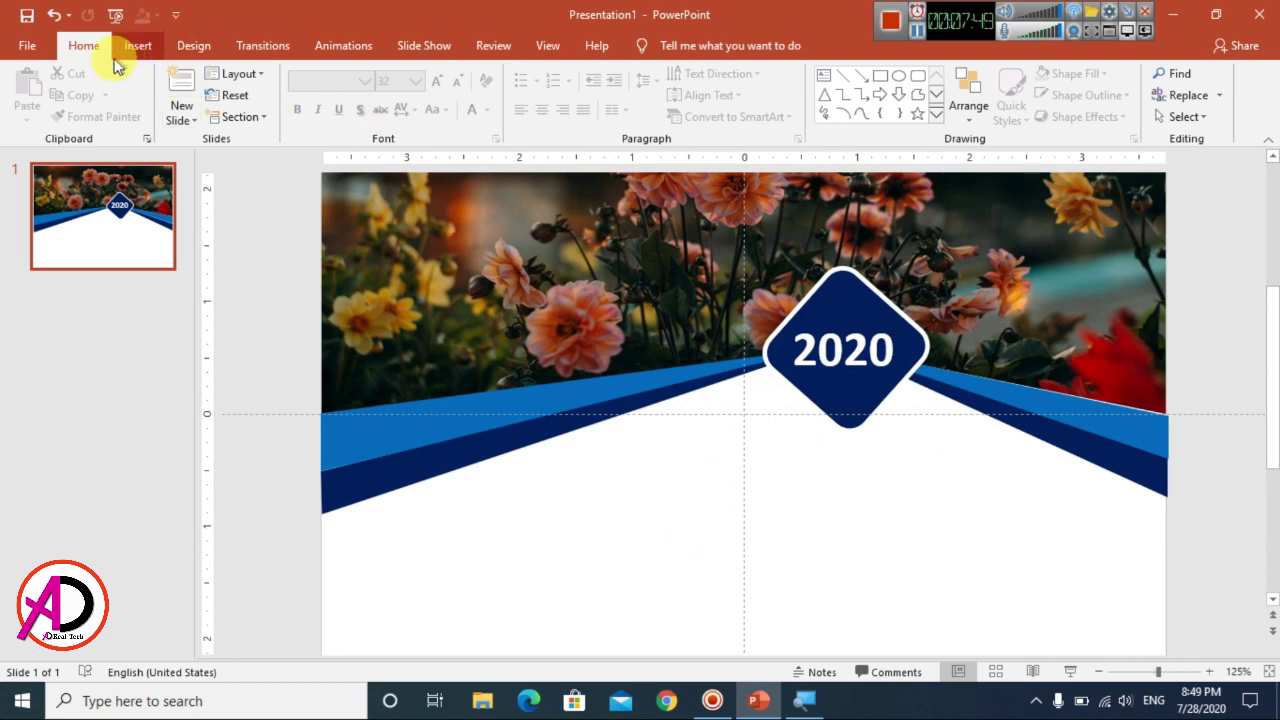
click(822, 80)
click(380, 562)
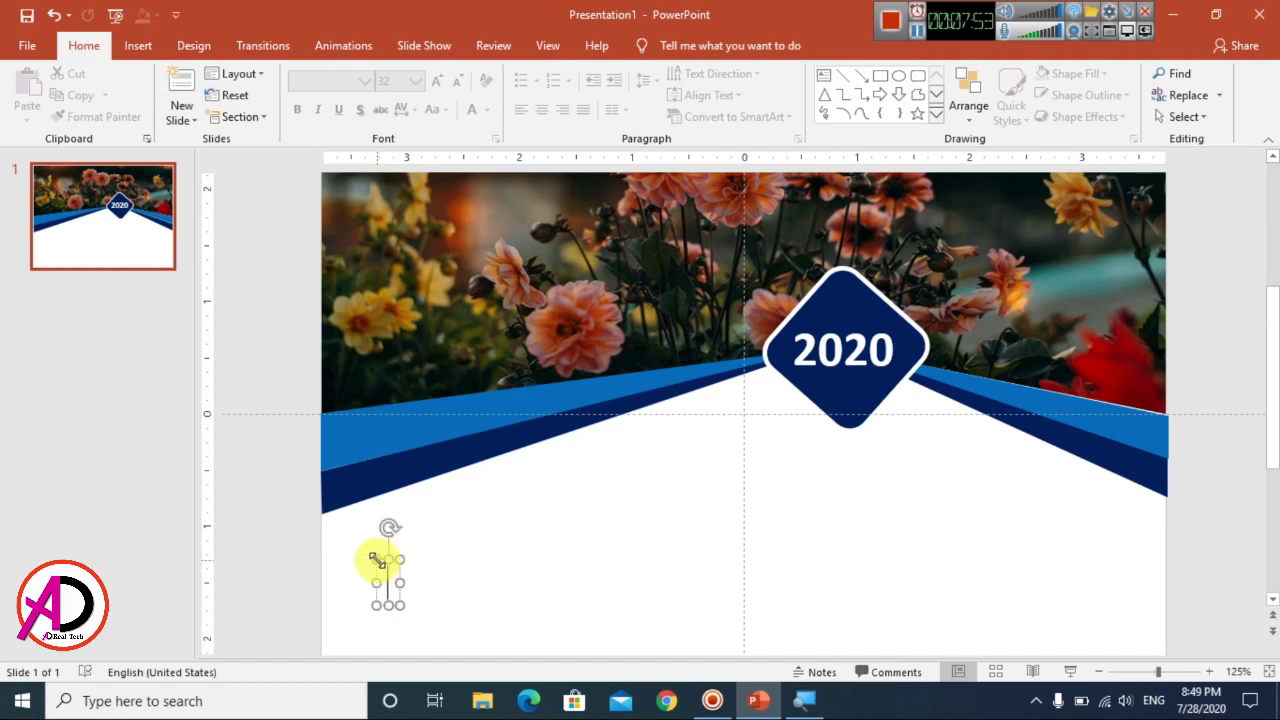
text(s )
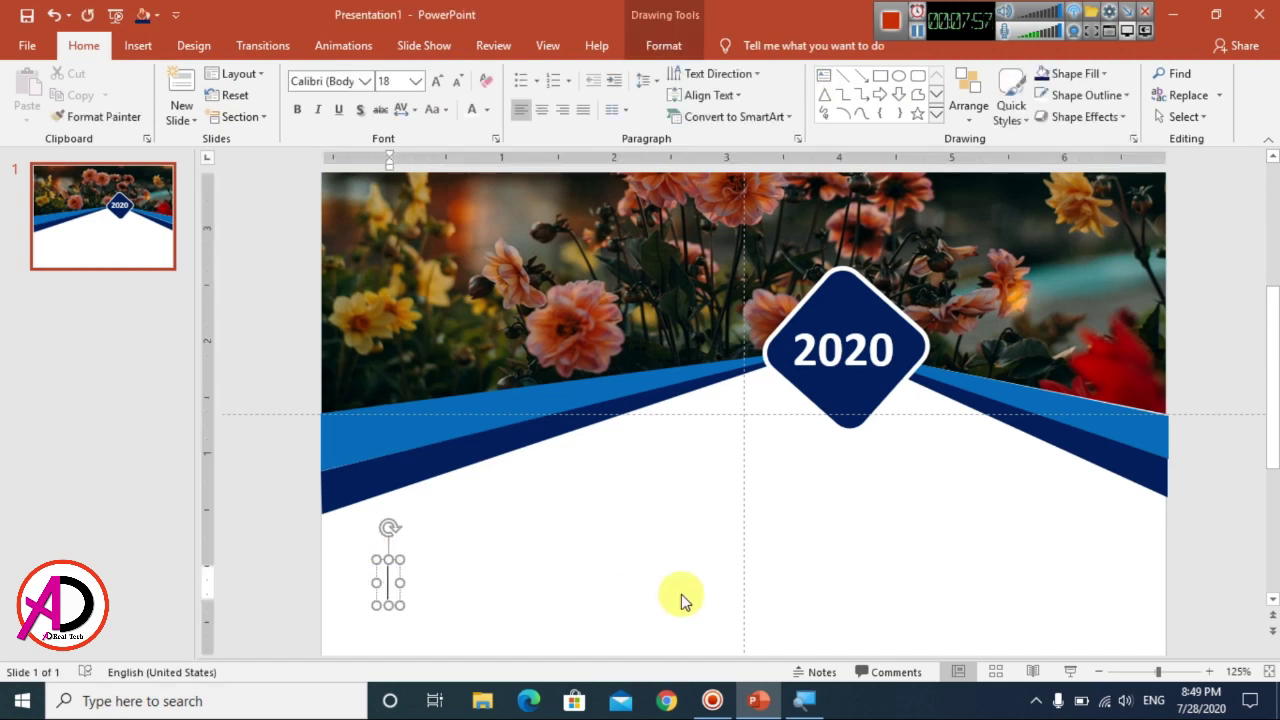
text(SE)
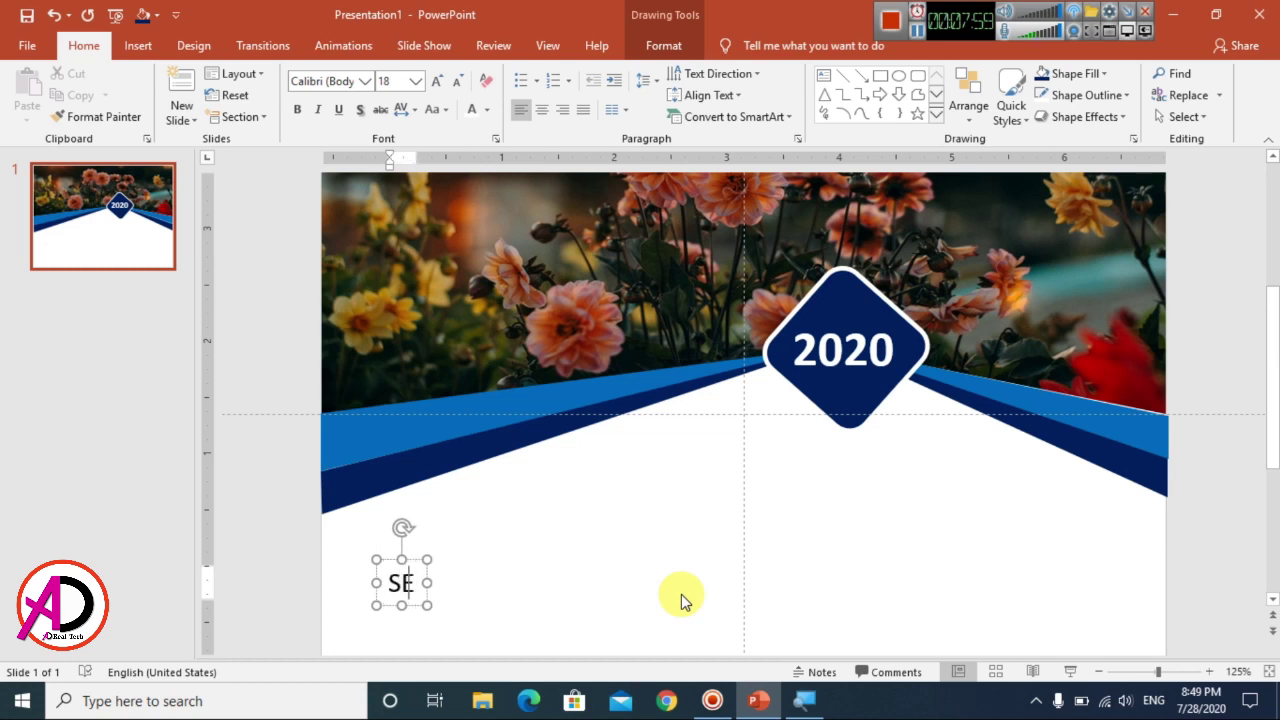
text(PTEMBER)
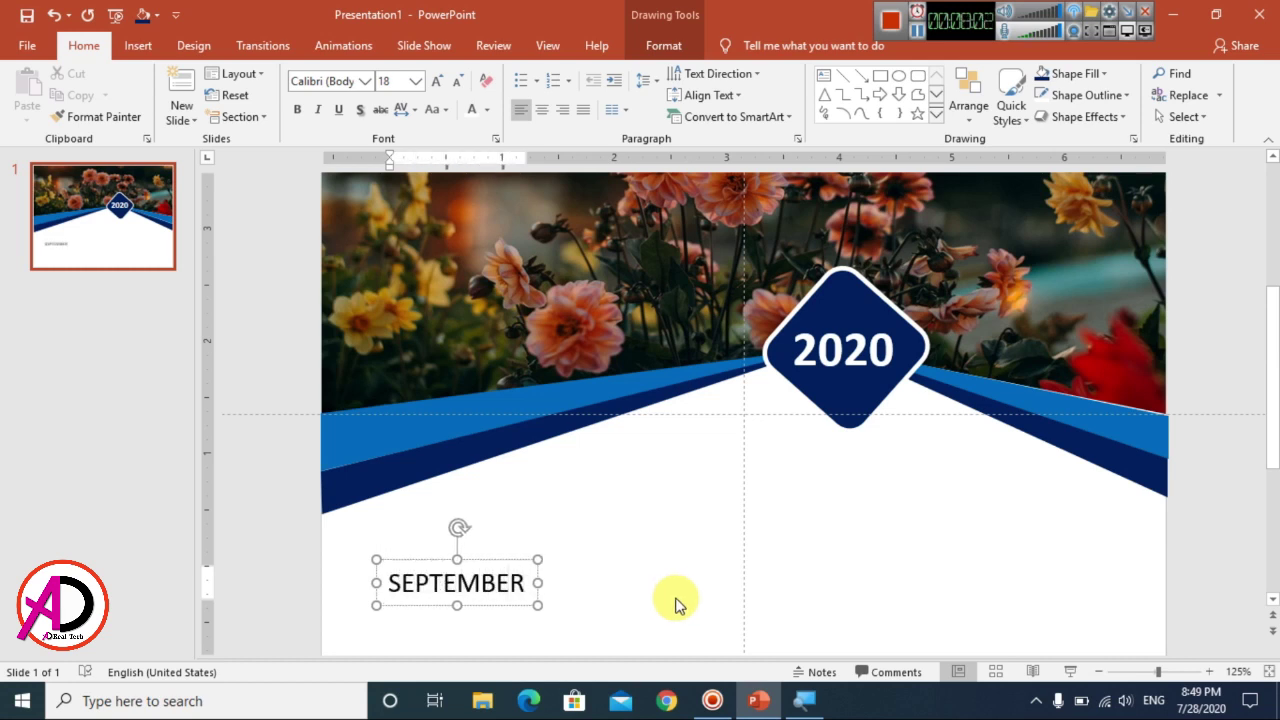
scroll(771, 598, down, 2)
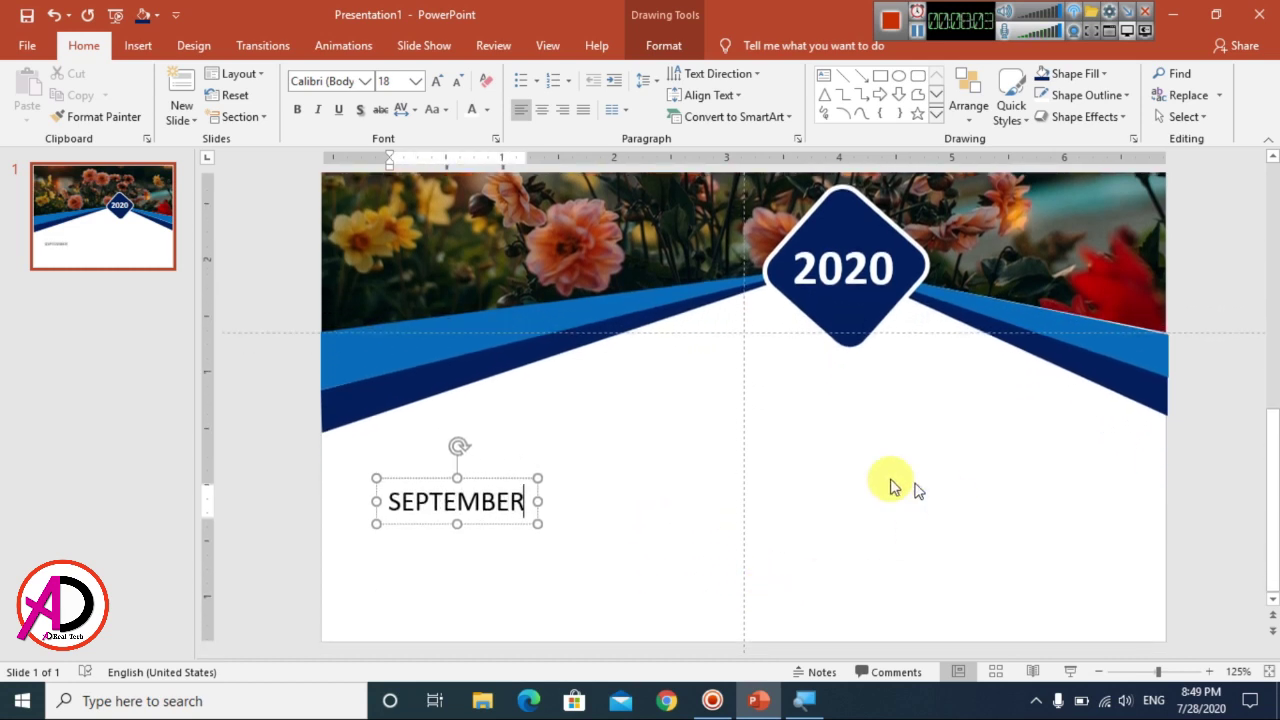
- Change SEPTEMBER to the bold Bahnschrift font and shift it up and left
double_click(478, 500)
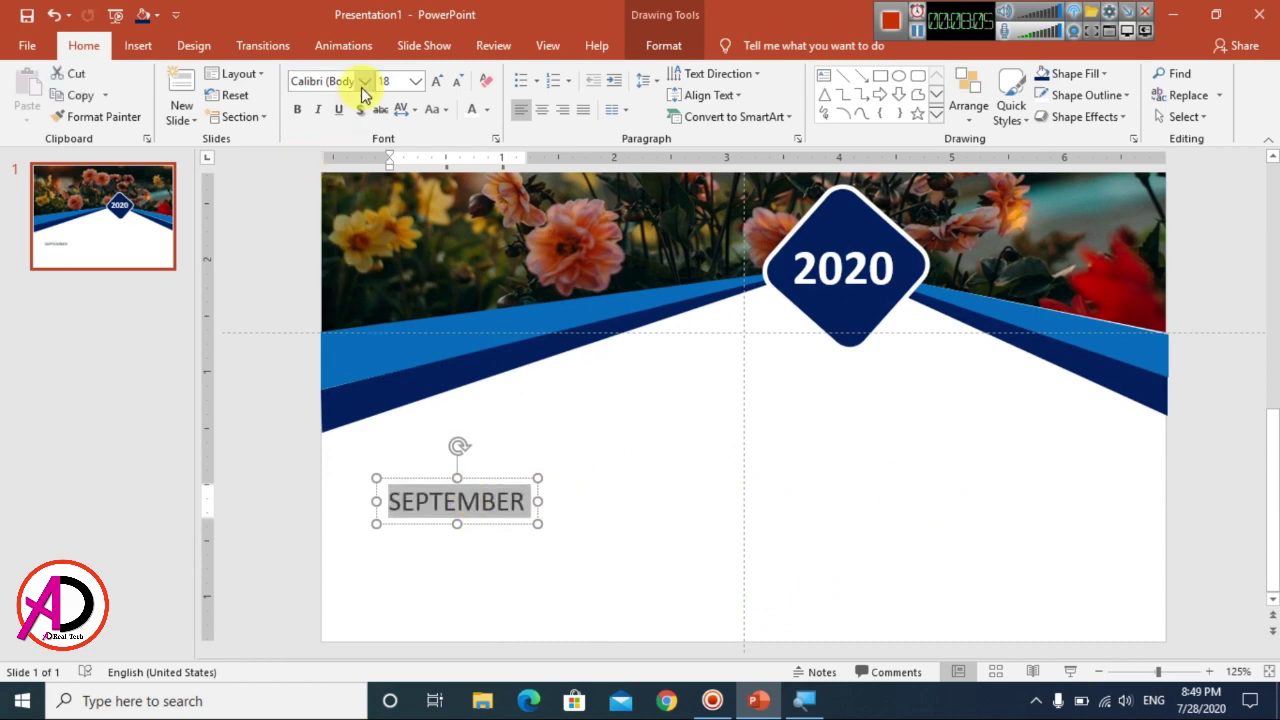
click(365, 81)
scroll(391, 309, down, 10)
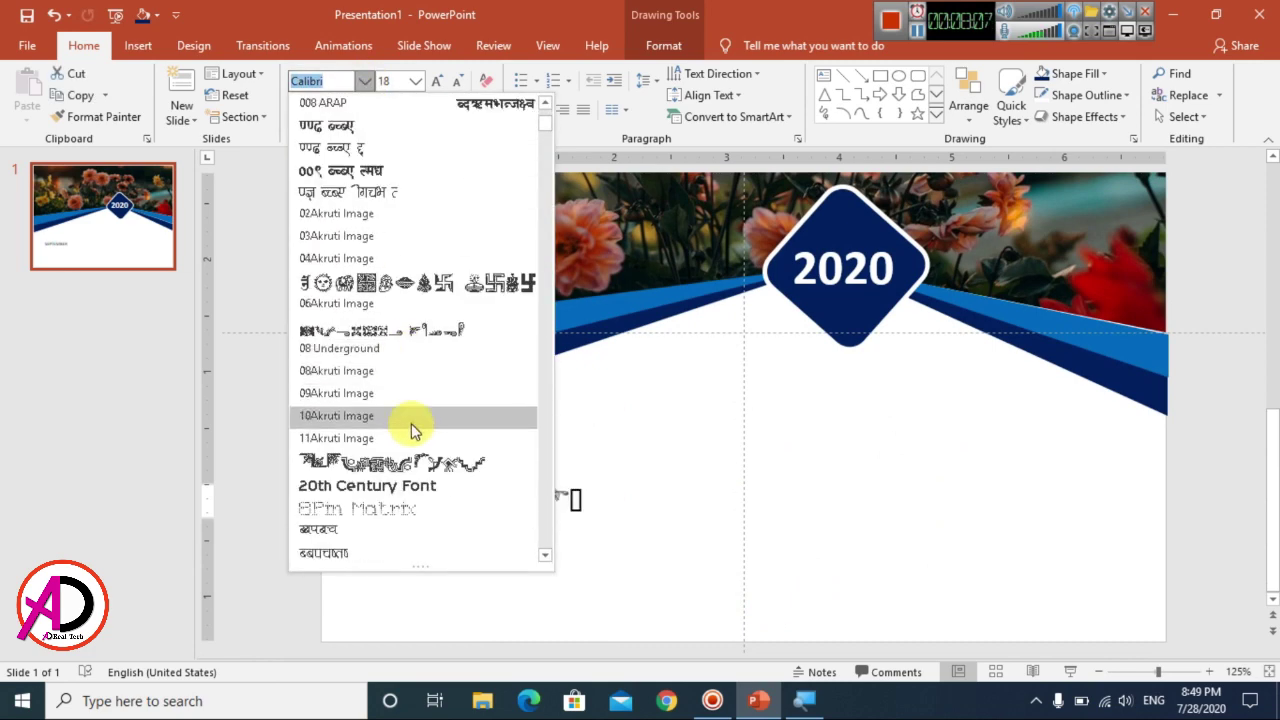
scroll(548, 148, down, 8)
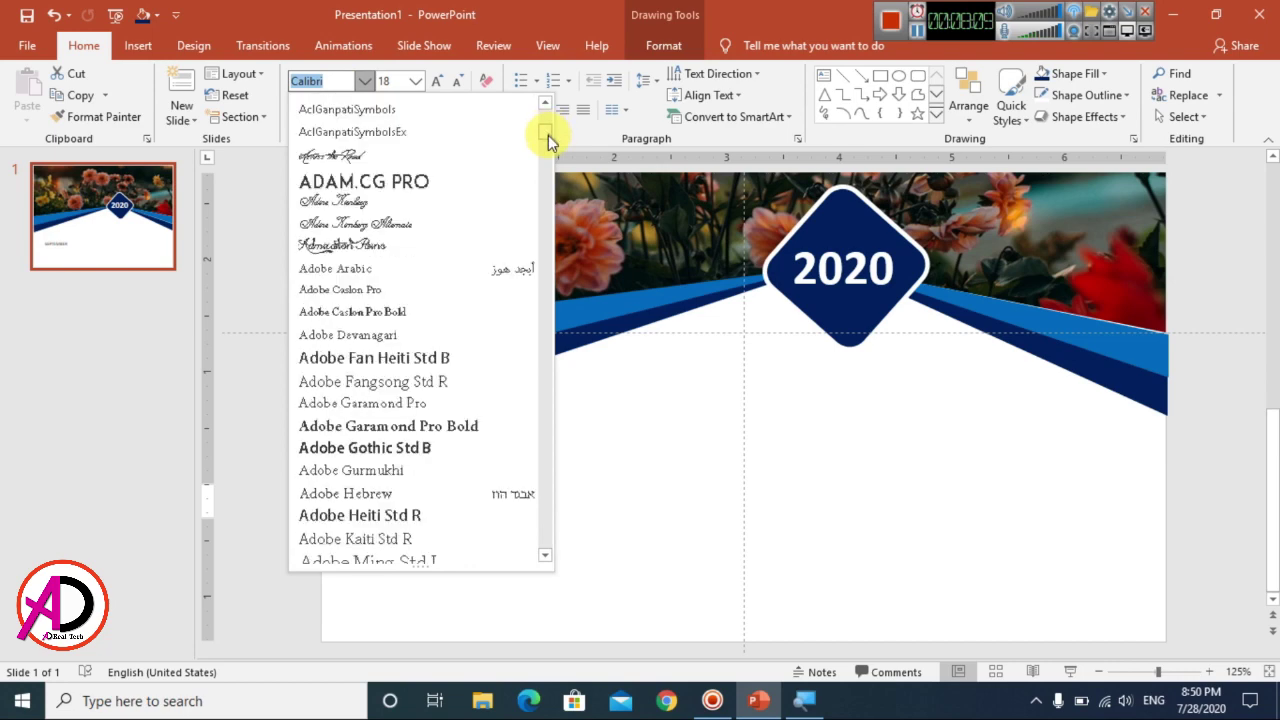
scroll(548, 144, down, 15)
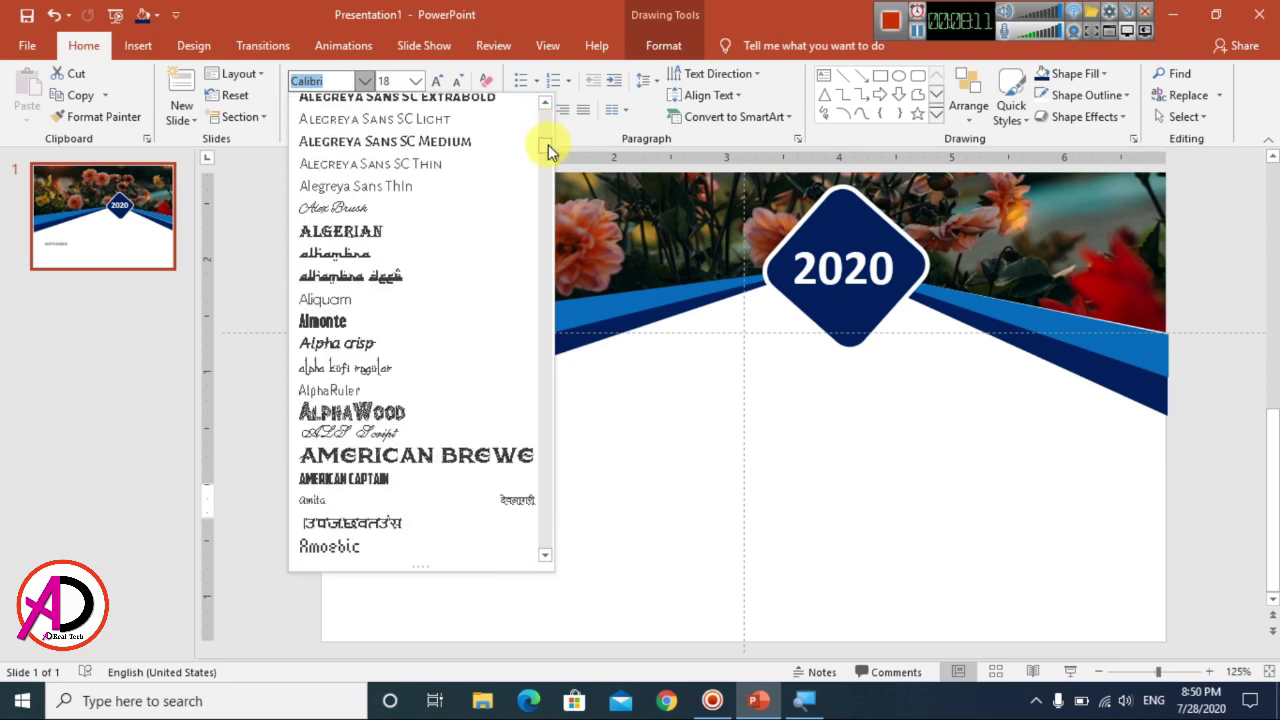
scroll(548, 160, down, 15)
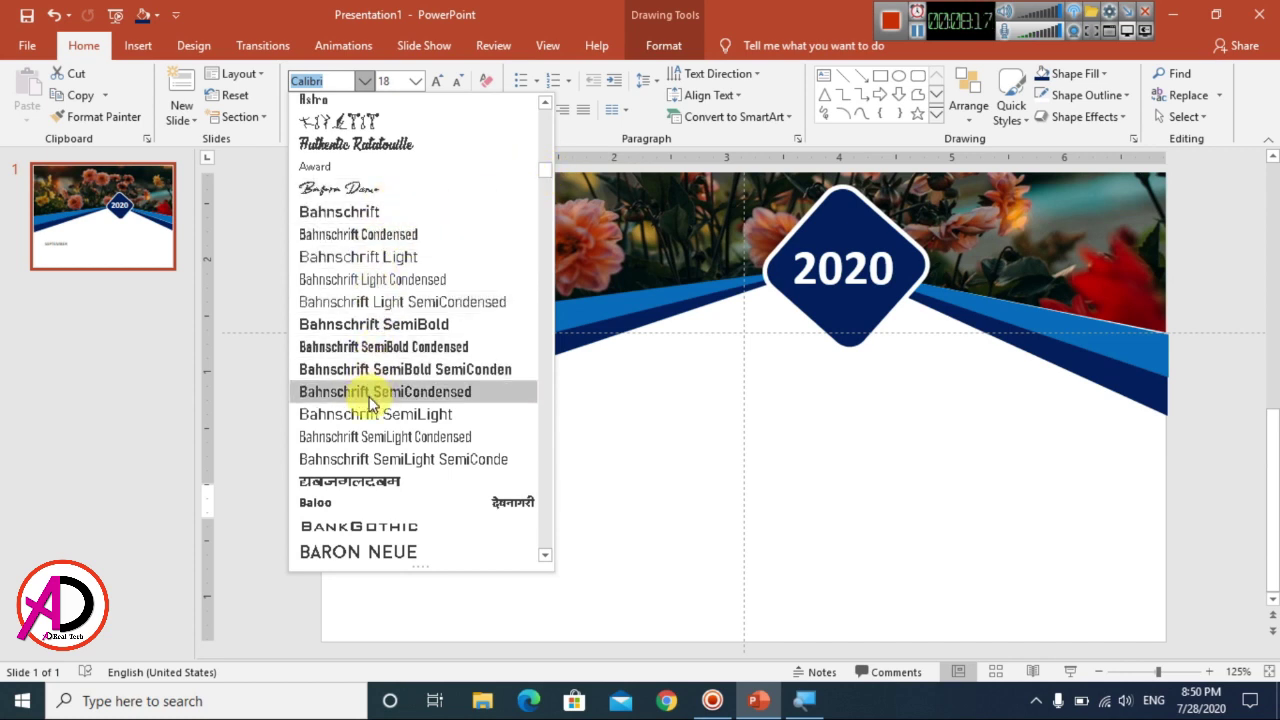
click(383, 370)
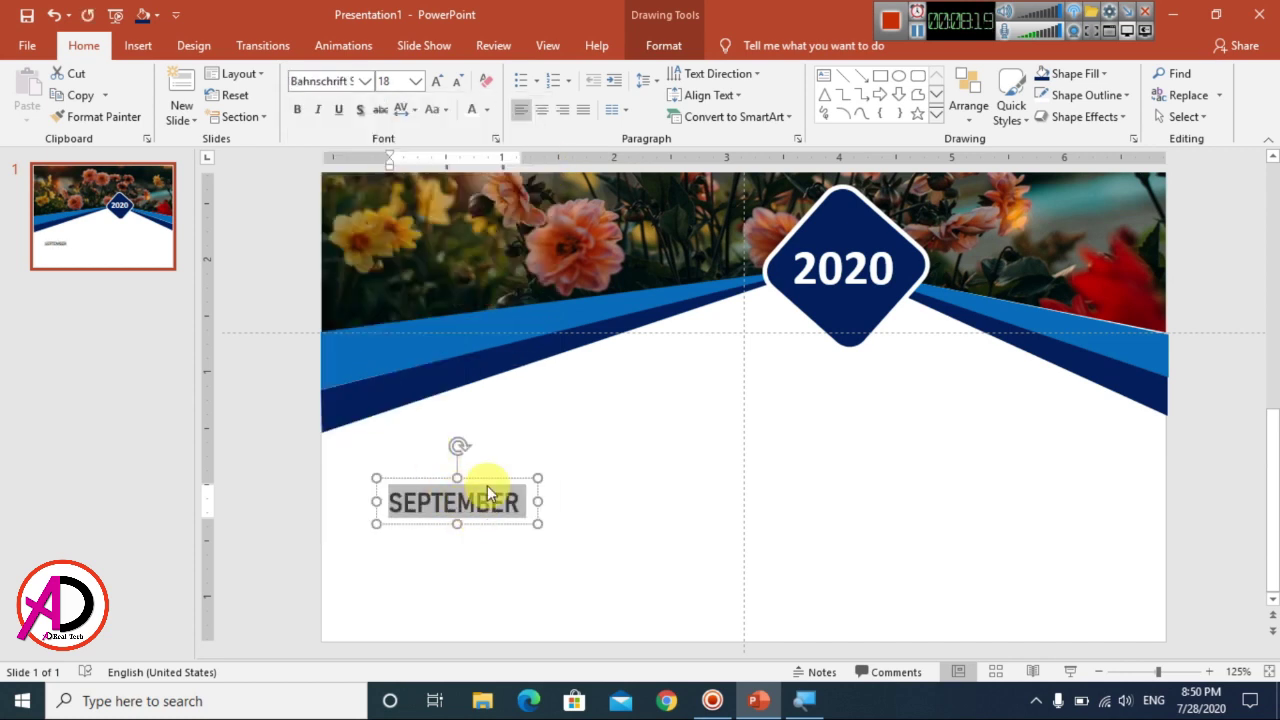
drag(487, 484, 449, 457)
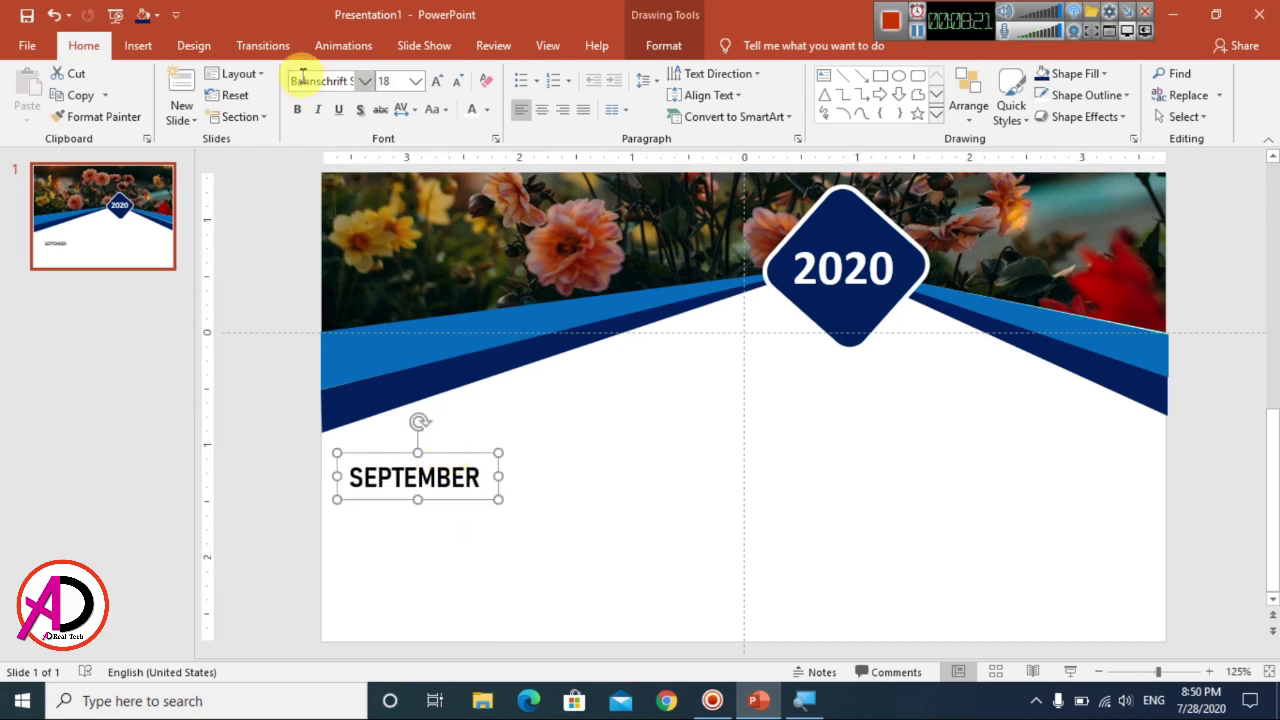
- Enlarge SEPTEMBER to 28 pt, colour it dark blue, and tuck it under the left bands
click(443, 85)
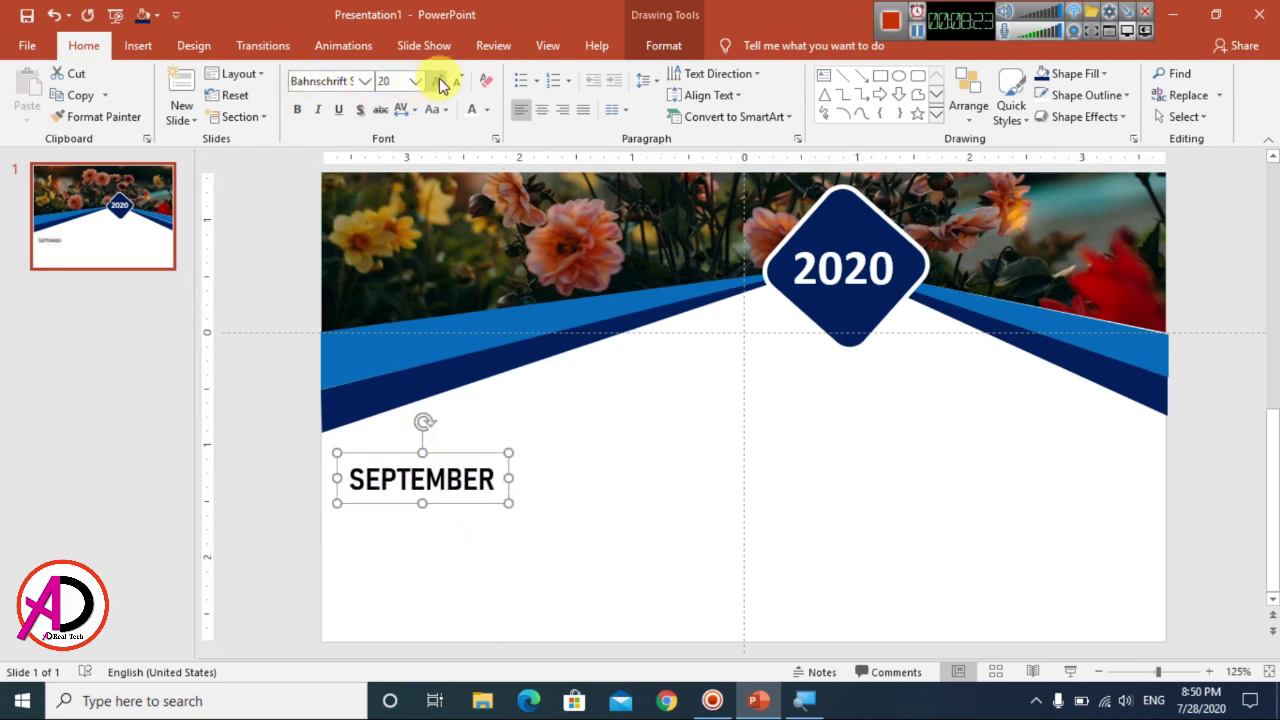
click(441, 82)
click(441, 82)
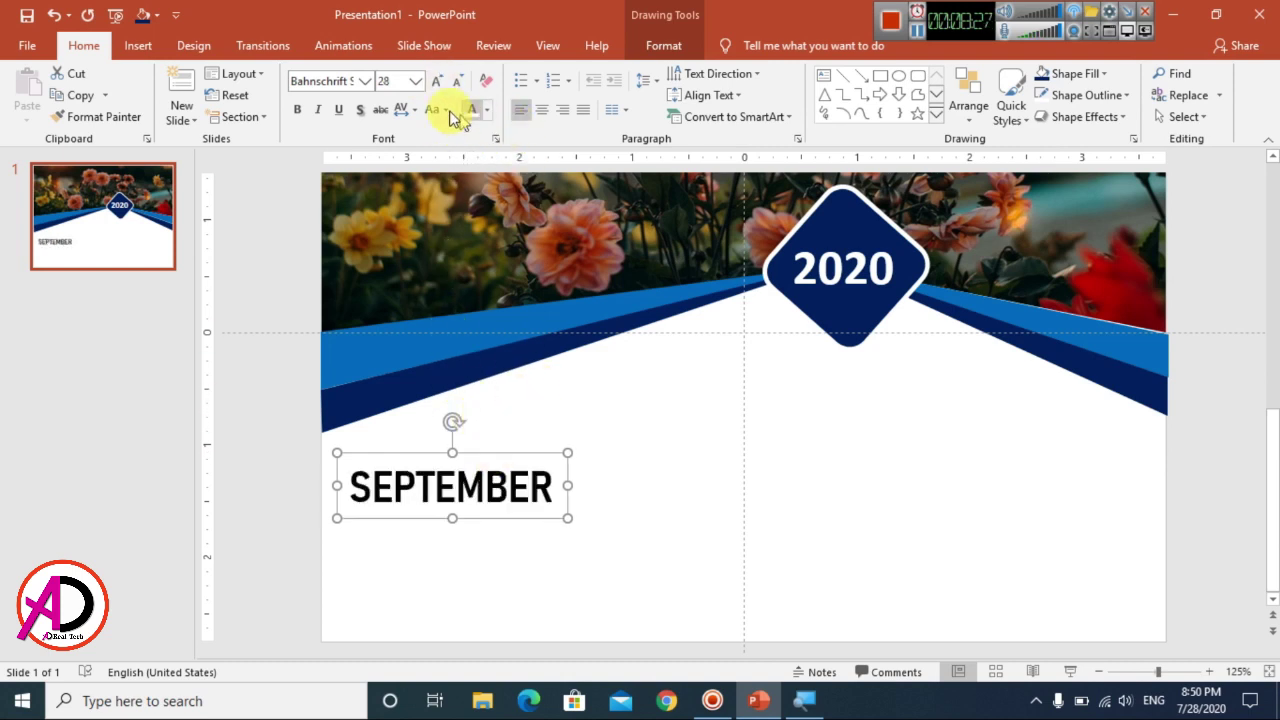
click(489, 112)
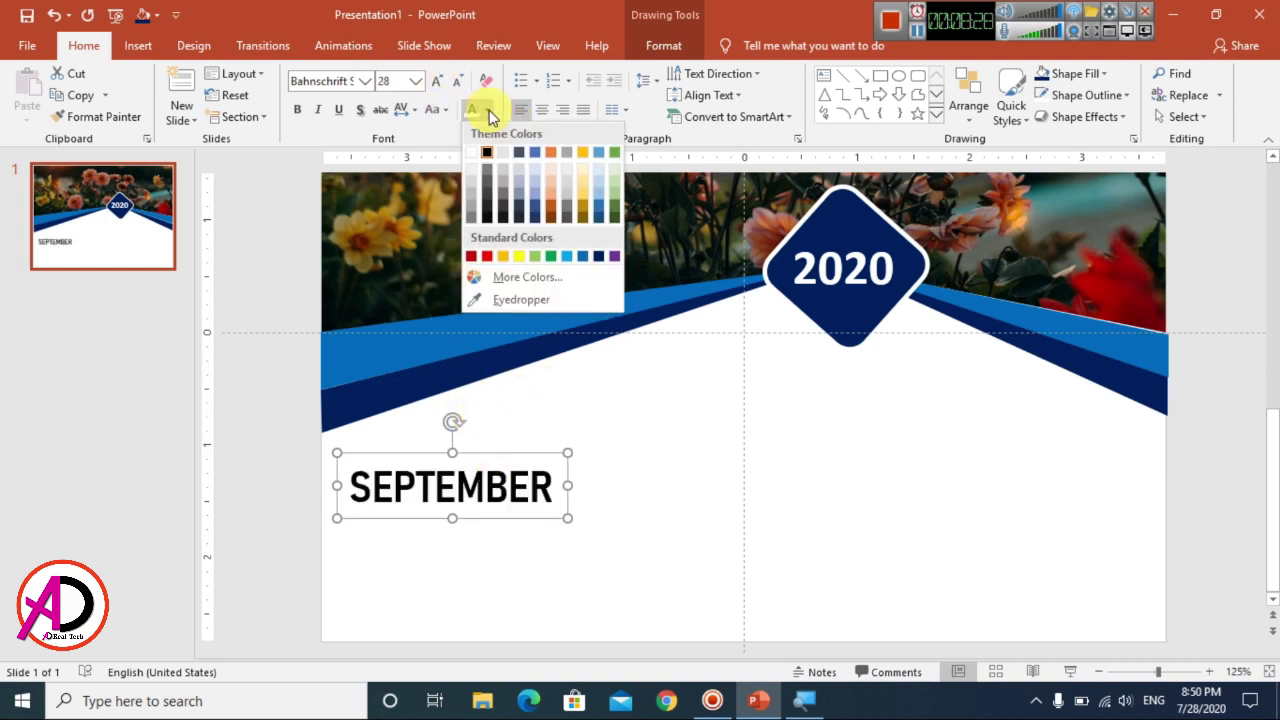
click(599, 257)
drag(500, 457, 499, 413)
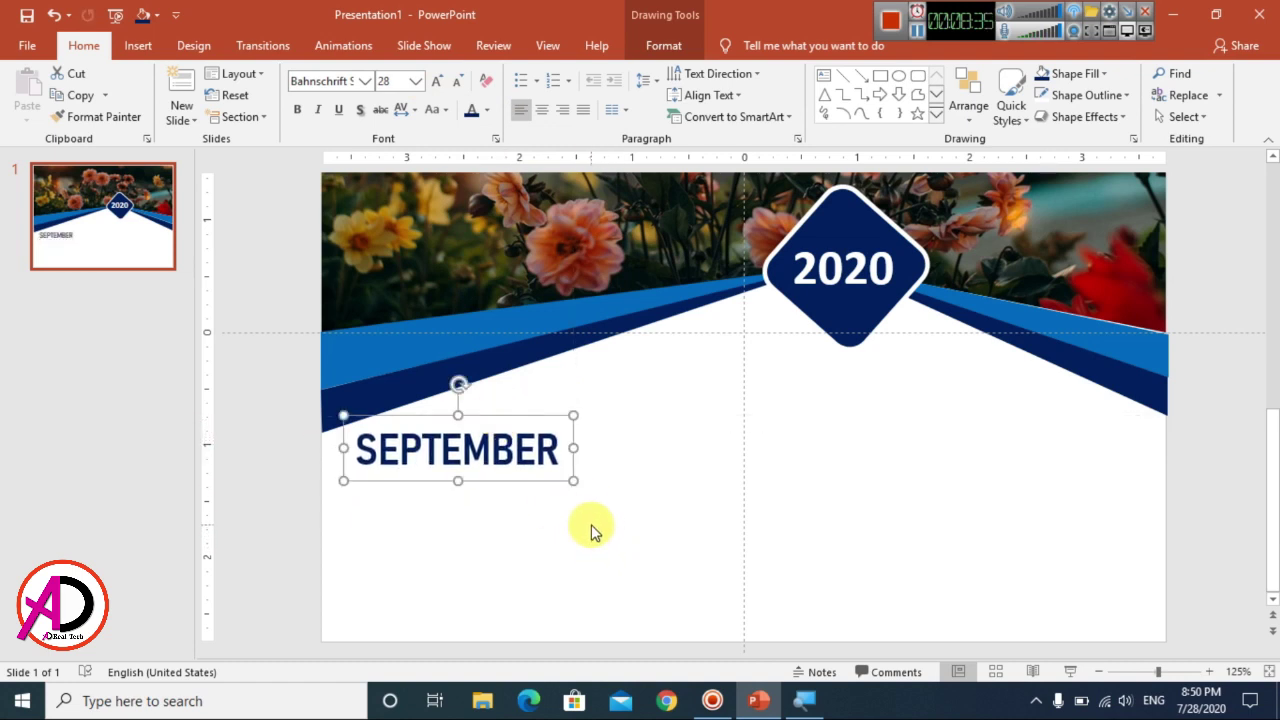
scroll(590, 525, down, 8)
scroll(594, 517, up, 8)
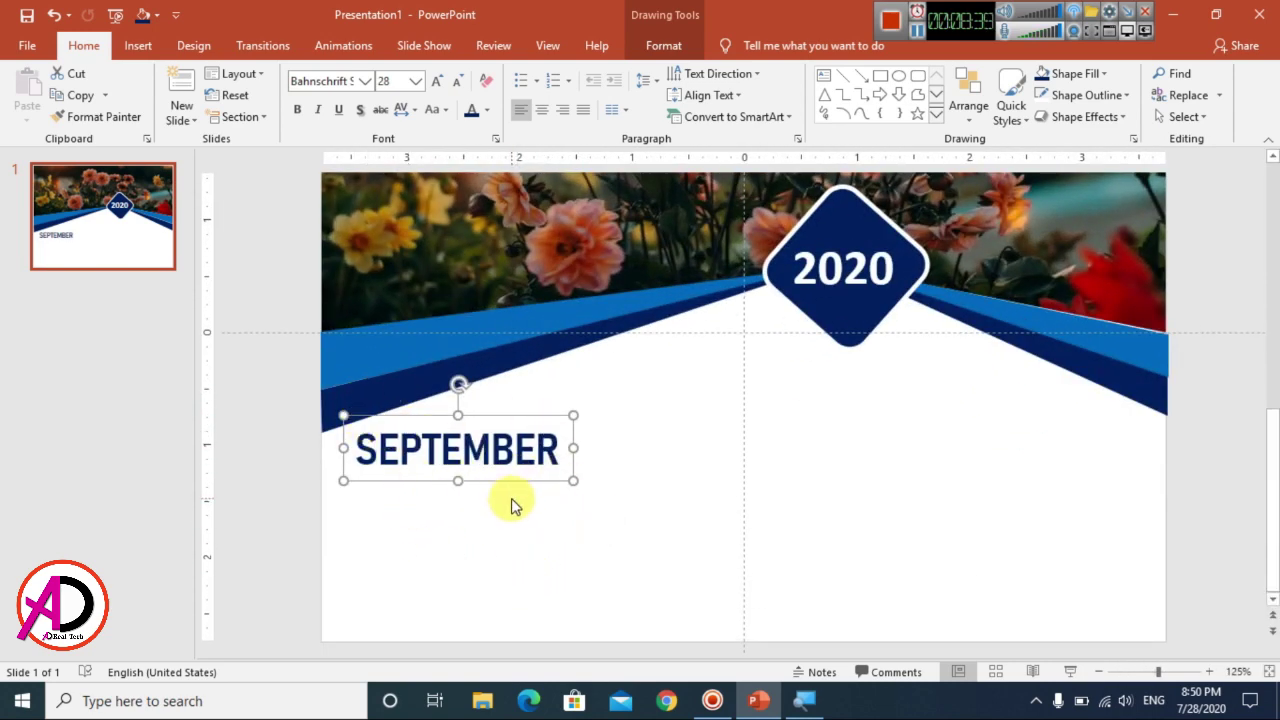
- Duplicate the SEPTEMBER box below it and change its text to '09'
key(ctrl+d)
drag(511, 503, 495, 531)
double_click(506, 507)
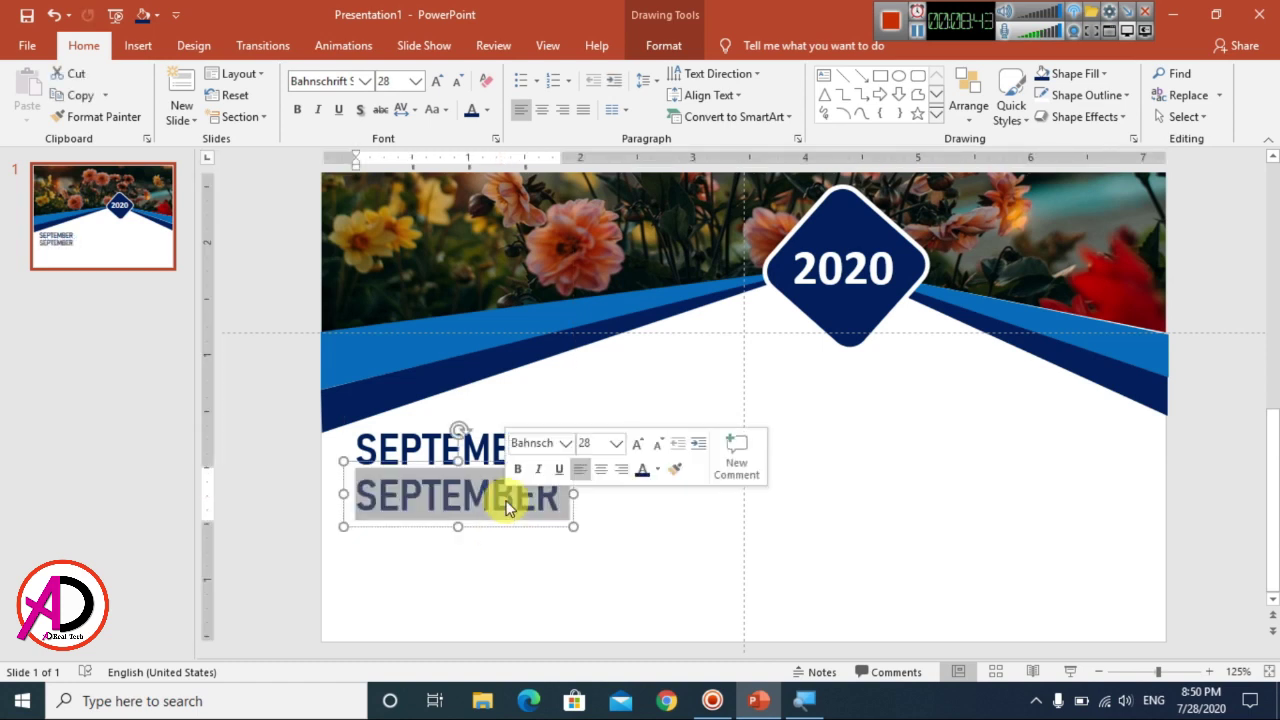
text(09)
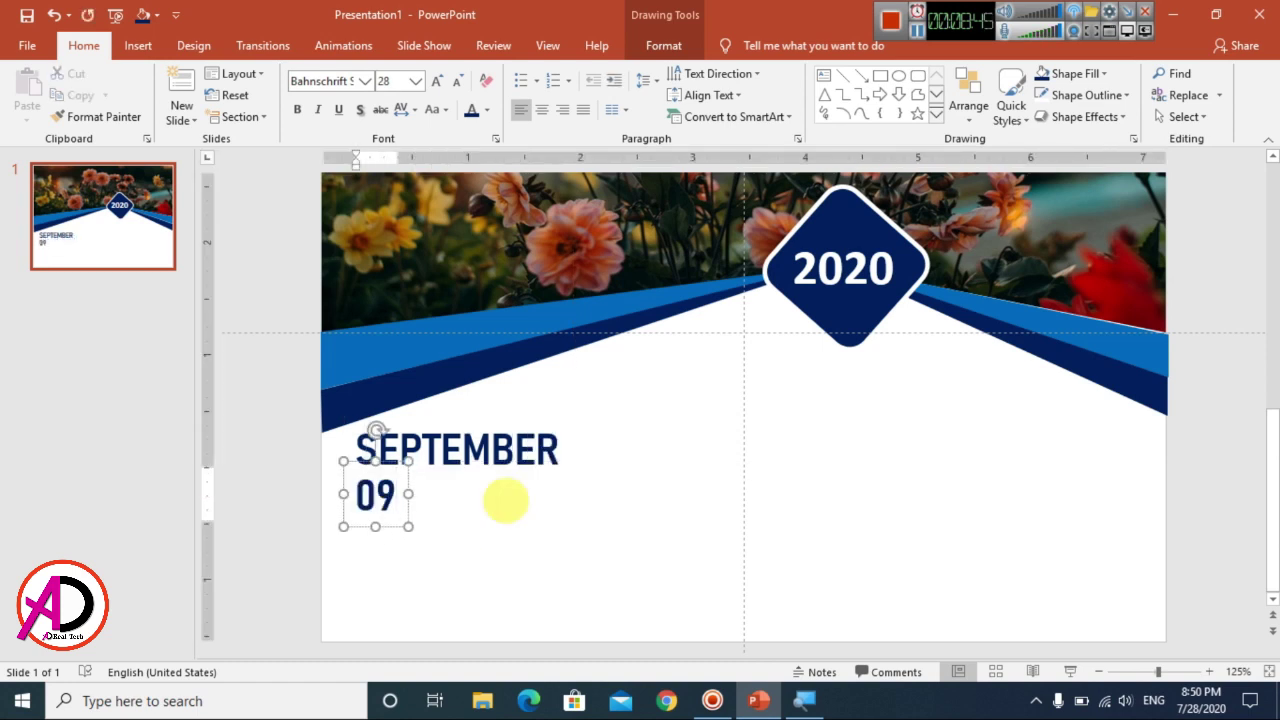
- Enlarge '09' to 72 pt and centre it under SEPTEMBER
drag(543, 511, 352, 495)
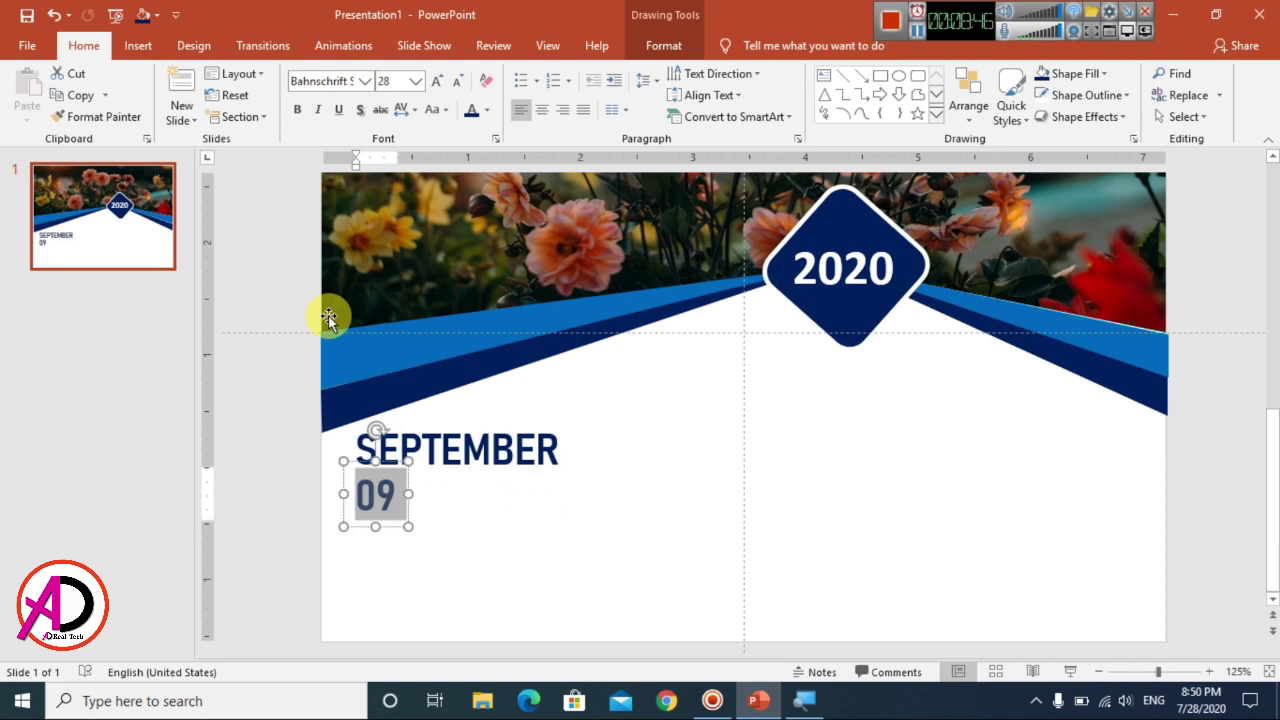
click(437, 82)
click(437, 82)
click(437, 82)
click(437, 82)
click(437, 82)
click(437, 82)
click(437, 82)
click(437, 82)
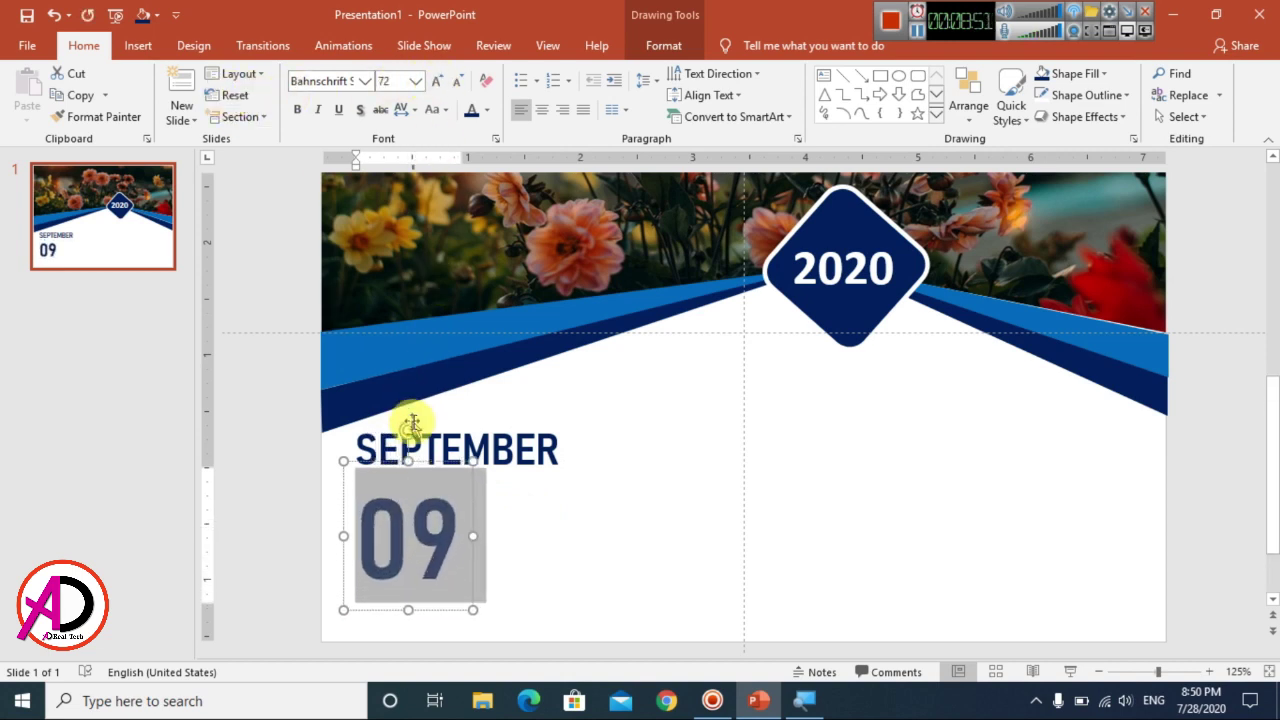
mouse_move(424, 470)
mouse_down()
mouse_move(464, 460)
mouse_move(455, 443)
mouse_up()
click(577, 537)
scroll(571, 523, down, 3)
scroll(600, 523, up, 2)
scroll(671, 551, down, 5)
scroll(671, 551, up, 6)
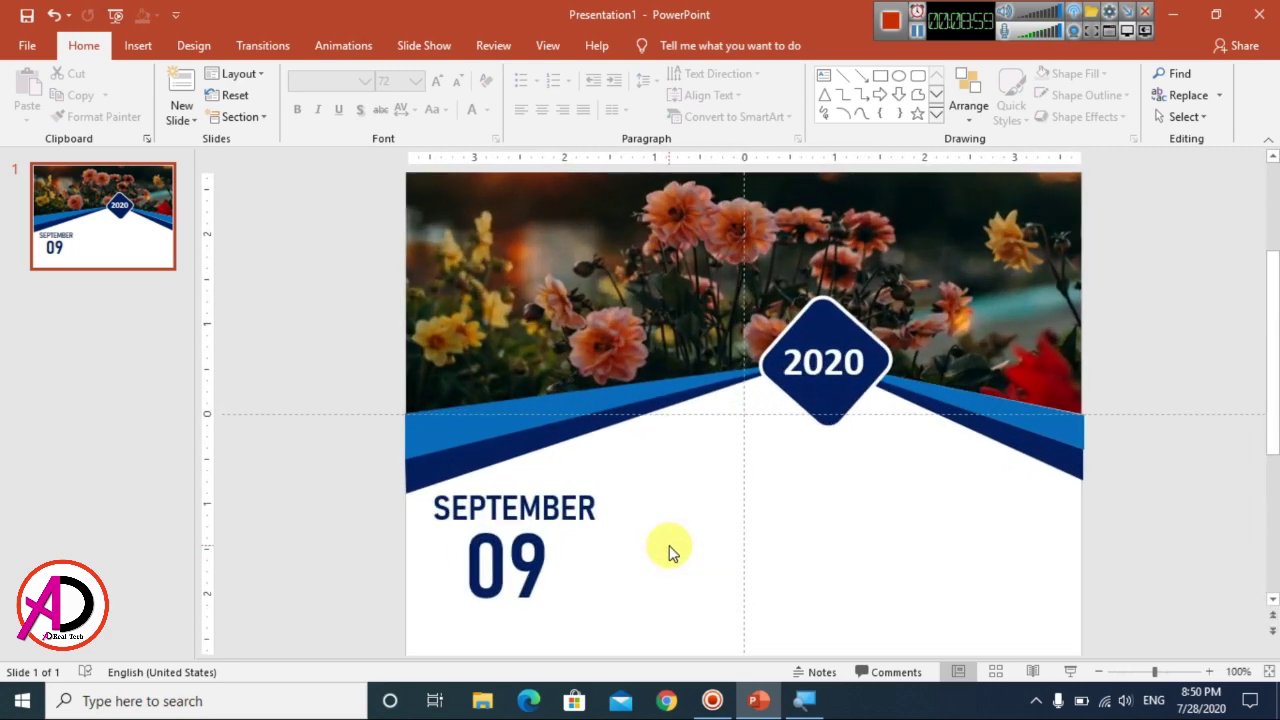